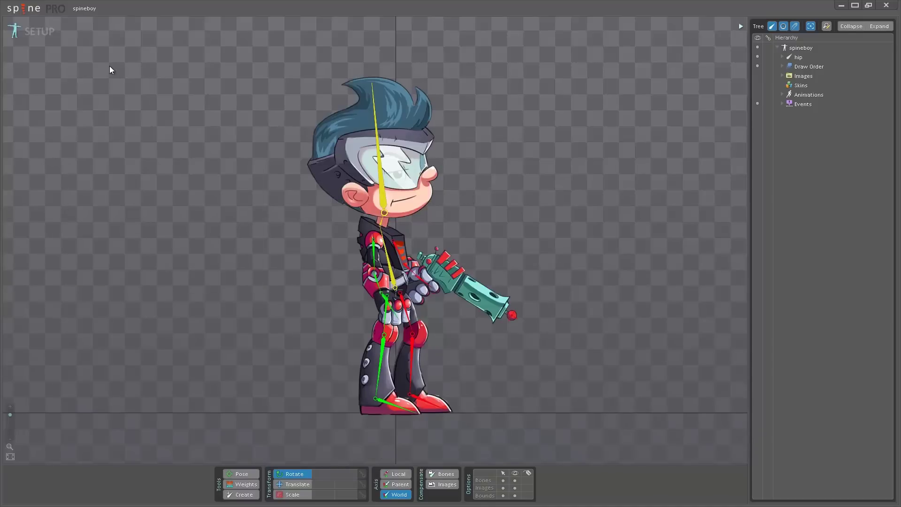
# Open Spine's Export dialog for JSON and start choosing a new output directory.
pyautogui.click(22, 14)
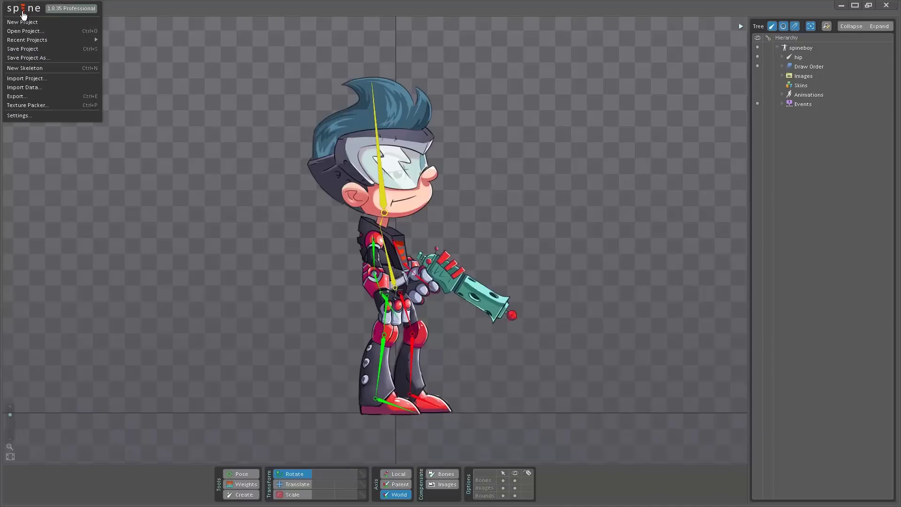
pyautogui.click(54, 95)
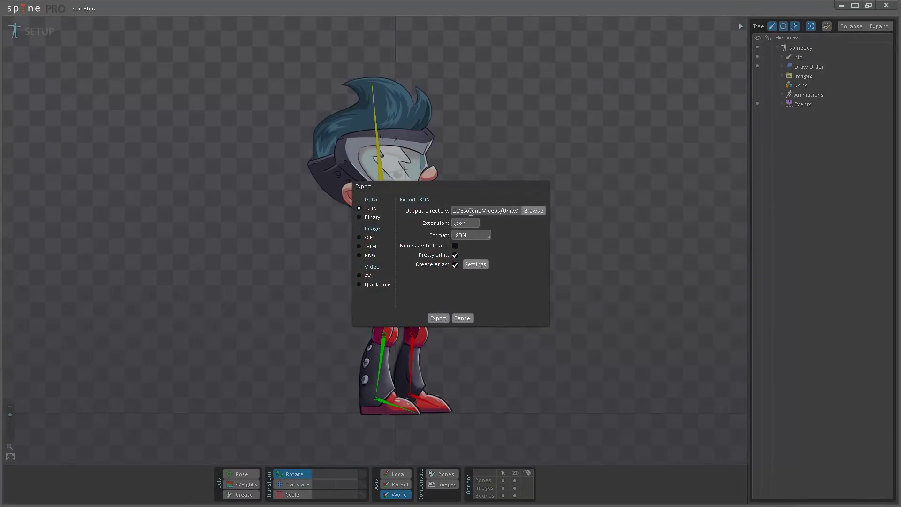
pyautogui.click(534, 210)
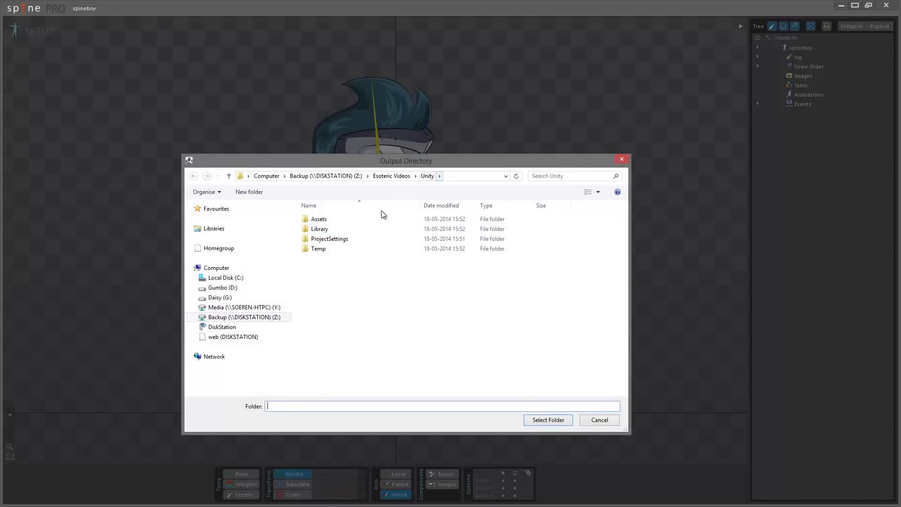
# Set the JSON output directory to the project's Assets/spineboy/data folder.
pyautogui.doubleClick(320, 220)
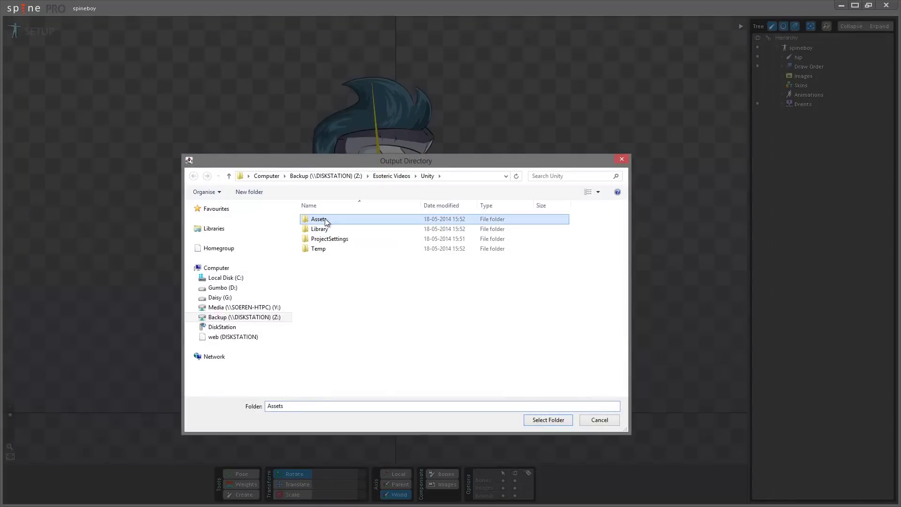
pyautogui.doubleClick(327, 222)
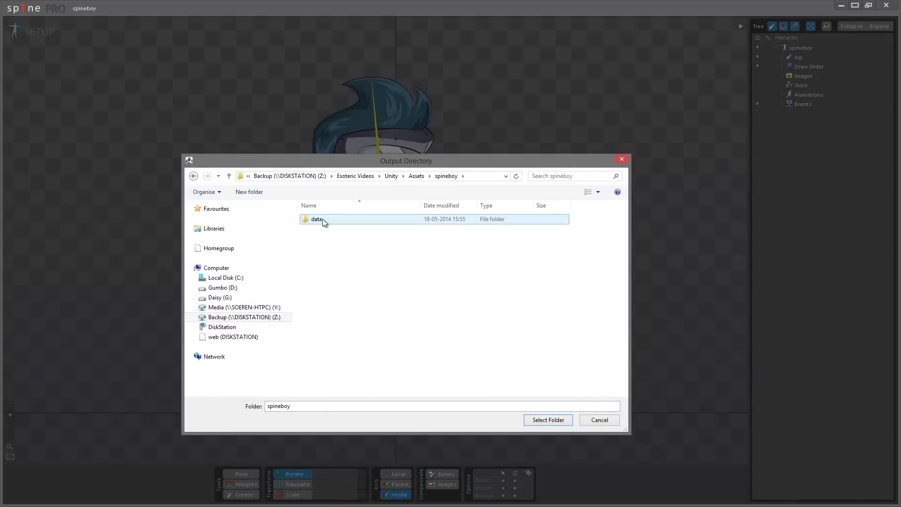
pyautogui.doubleClick(323, 220)
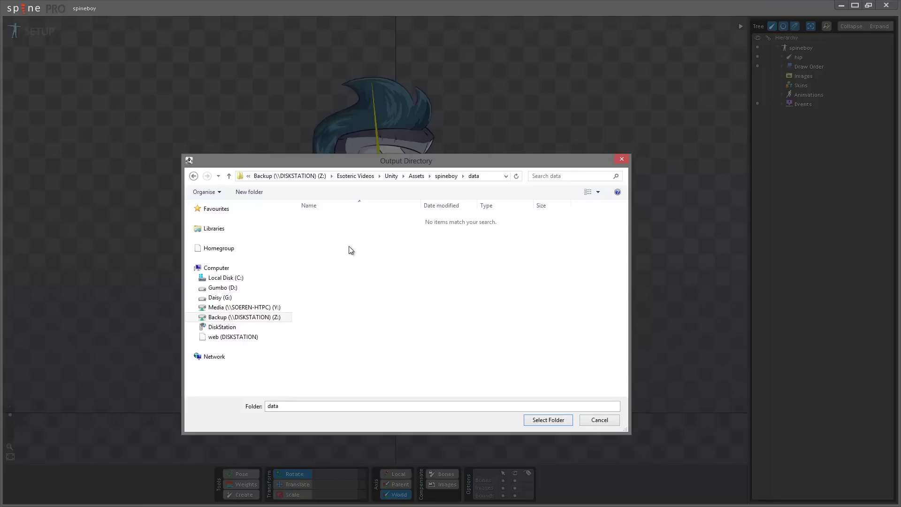
pyautogui.click(549, 420)
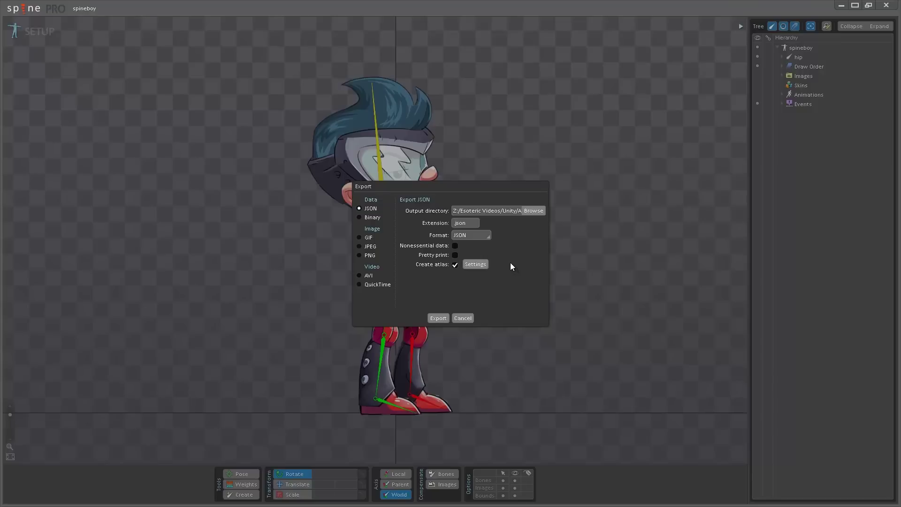
# Adjust the atlas extension and Scale in Texture Packer settings, then export spineboy with its atlas.
pyautogui.click(474, 263)
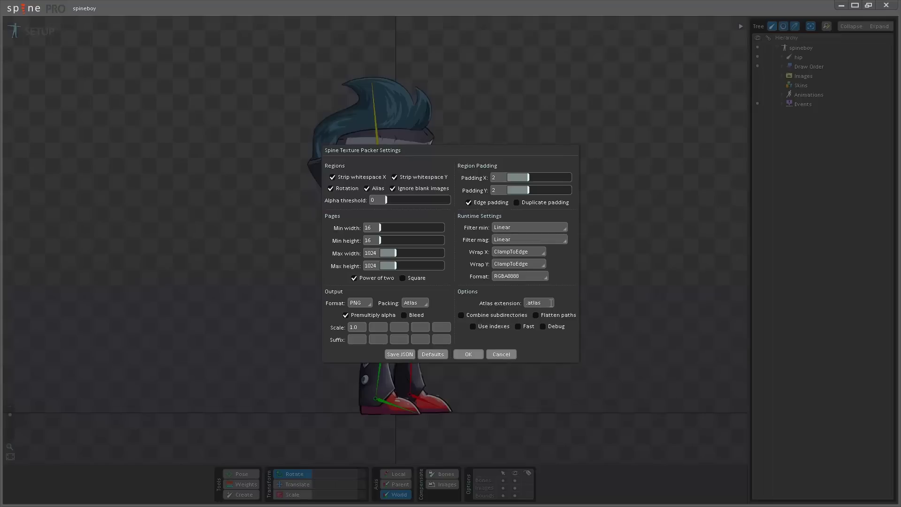
pyautogui.write('txt')
pyautogui.click(351, 327)
pyautogui.write('0.6')
pyautogui.click(468, 354)
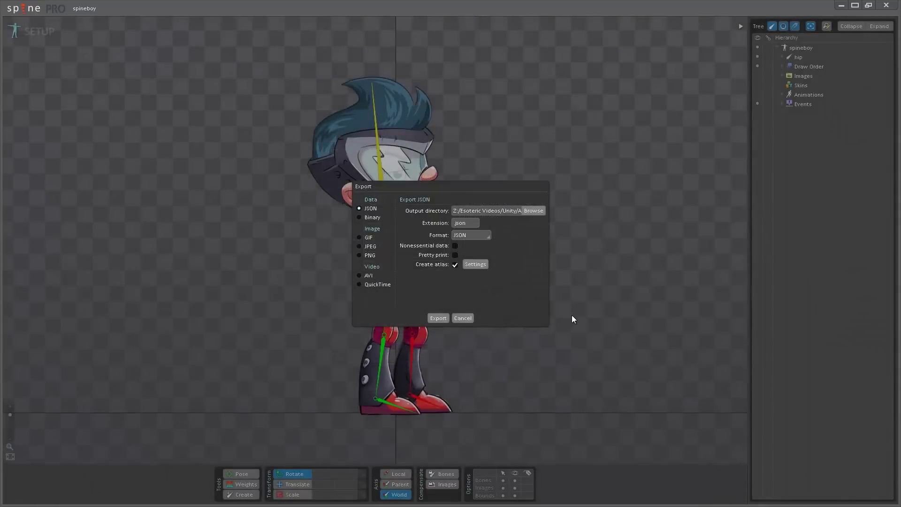
pyautogui.click(443, 319)
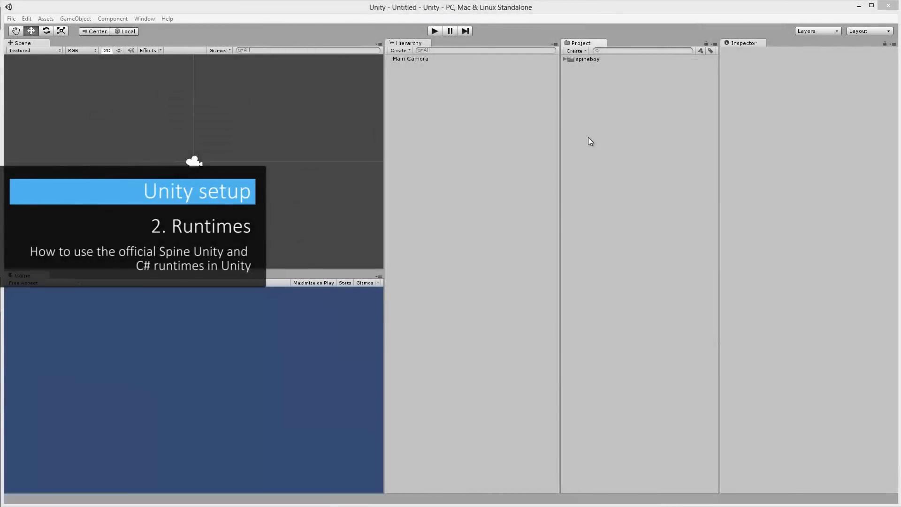
# Expand spineboy in Unity and inspect the exported texture, skeleton JSON and spineboy.atlas.
pyautogui.click(564, 59)
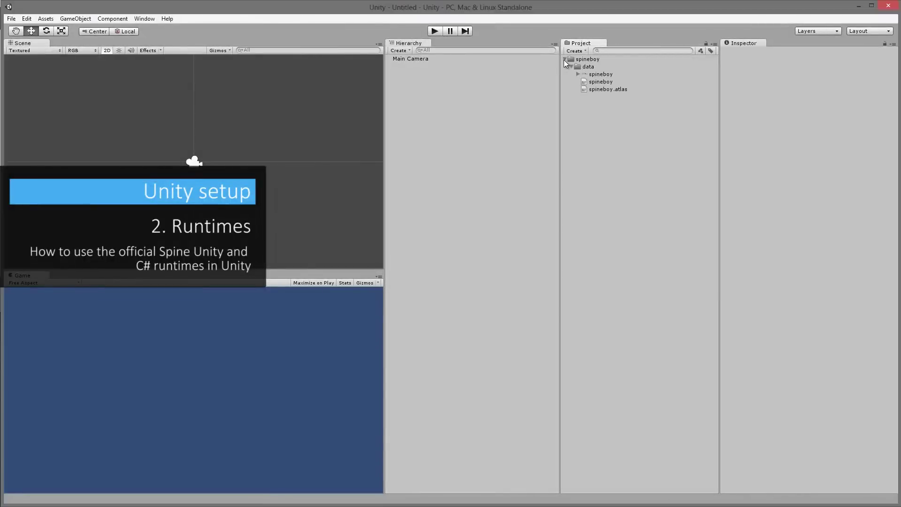
pyautogui.click(601, 76)
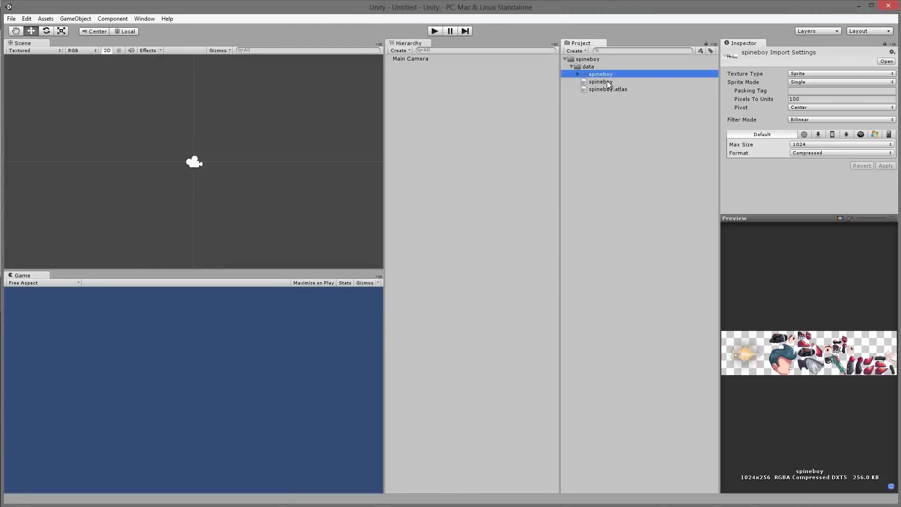
pyautogui.click(609, 84)
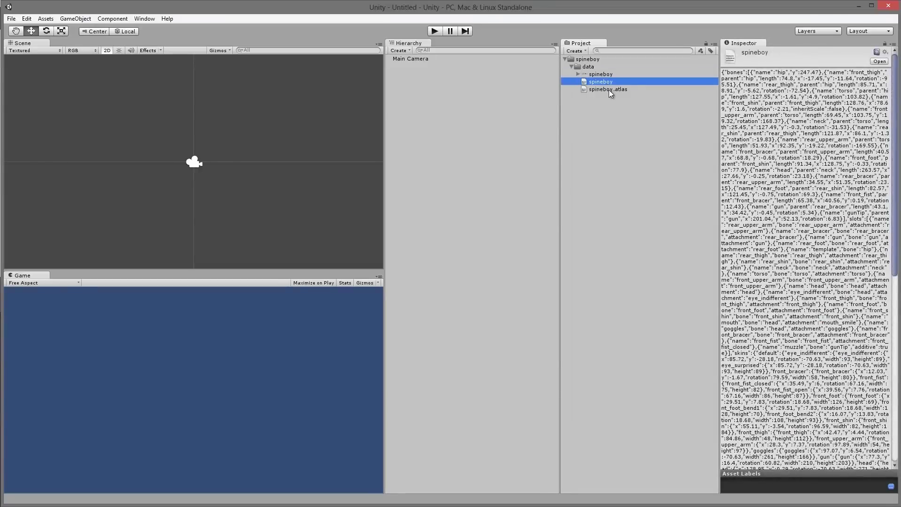
pyautogui.click(610, 90)
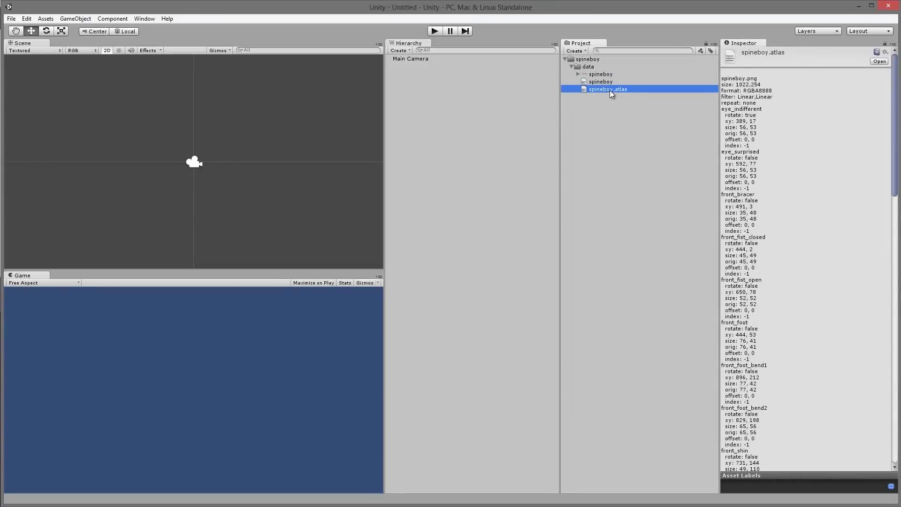
pyautogui.click(619, 120)
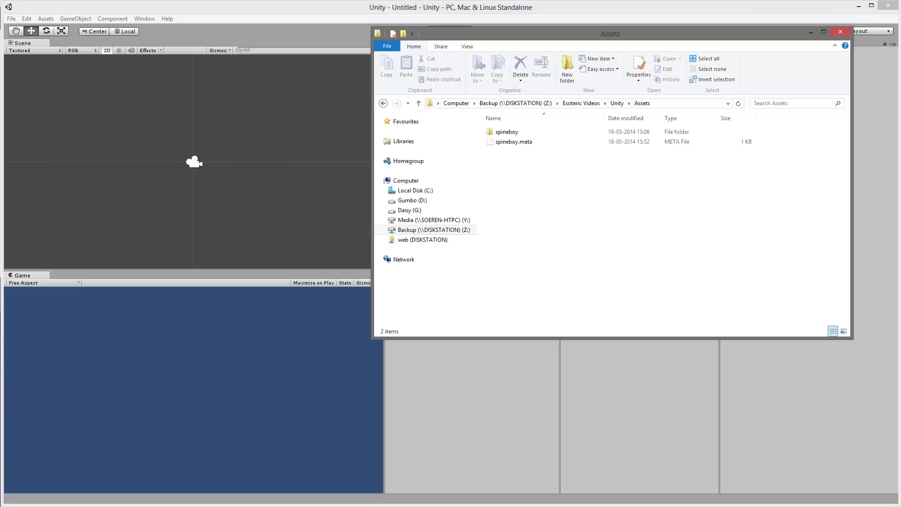
# View the spine-runtimes GitHub page's Download ZIP area in Chrome, then return to the Assets window.
pyautogui.hotkey('alt', 'Tab')
pyautogui.moveTo(410, 74); pyautogui.dragTo(418, 66)
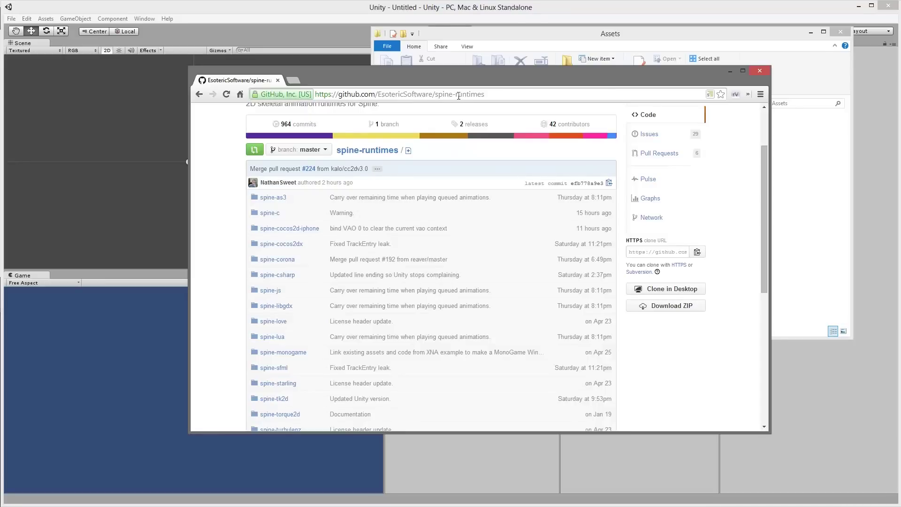
pyautogui.moveTo(766, 221); pyautogui.dragTo(767, 240)
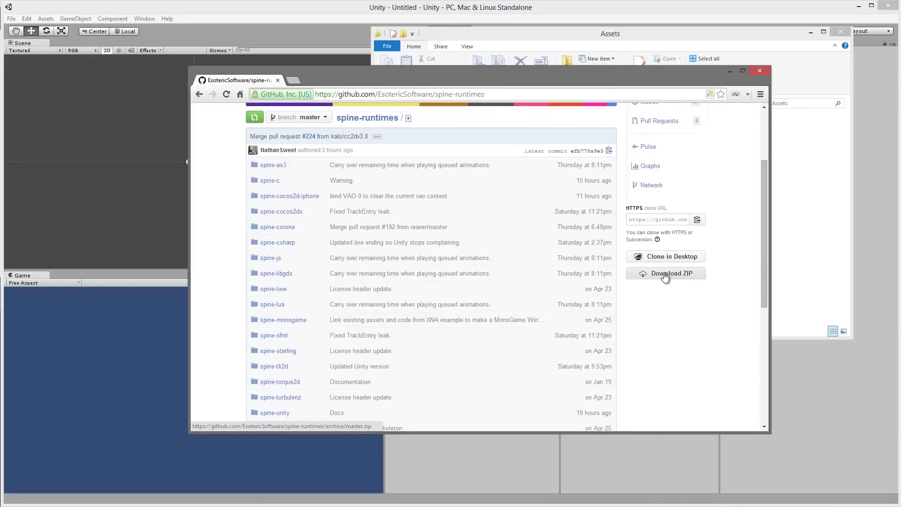
pyautogui.click(802, 243)
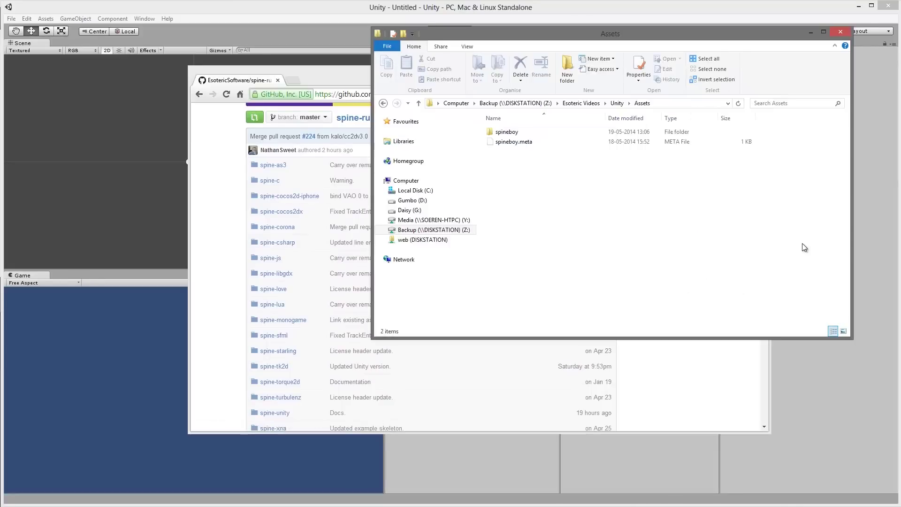
# Open spine-runtimes-master.zip in 7-Zip beside the project's Assets folder.
pyautogui.click(617, 104)
pyautogui.click(572, 251)
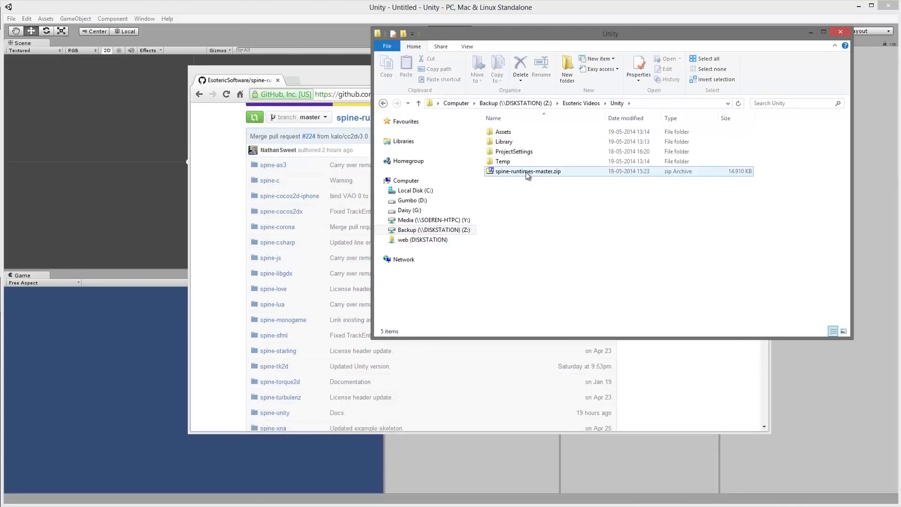
pyautogui.doubleClick(525, 171)
pyautogui.doubleClick(201, 292)
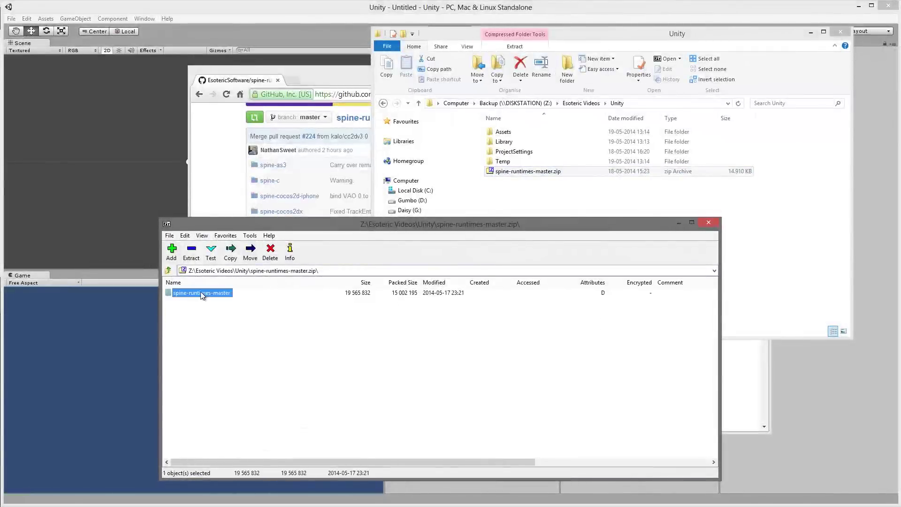
pyautogui.moveTo(322, 221); pyautogui.dragTo(295, 216)
pyautogui.doubleClick(510, 134)
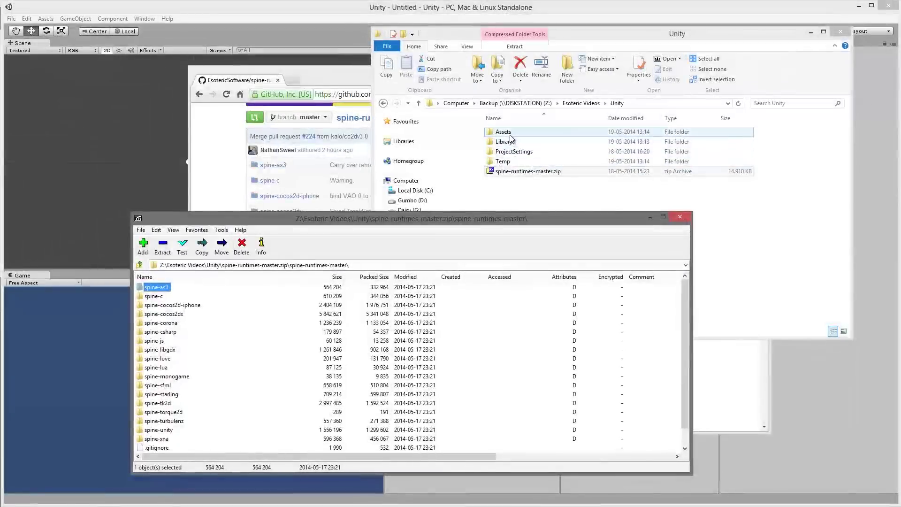
pyautogui.click(303, 219)
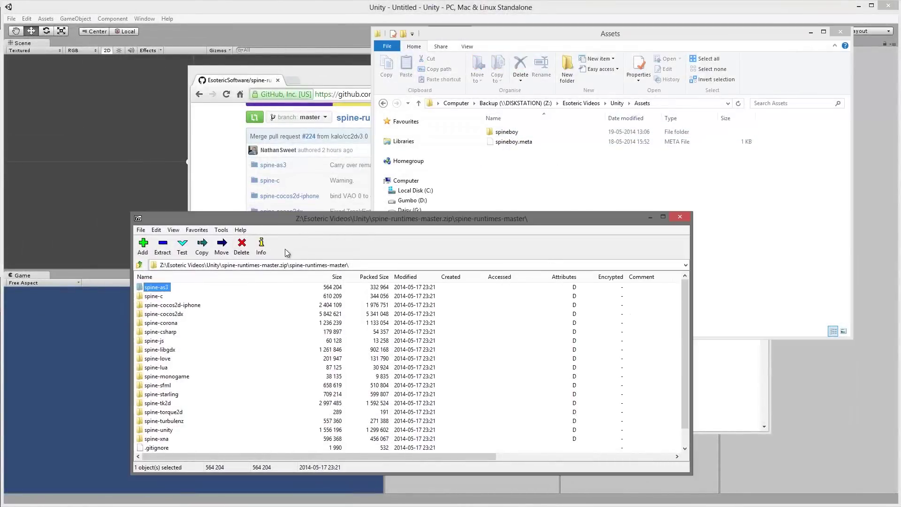
# Extract the spine-unity runtime folder from the archive into the project's Assets.
pyautogui.click(164, 430)
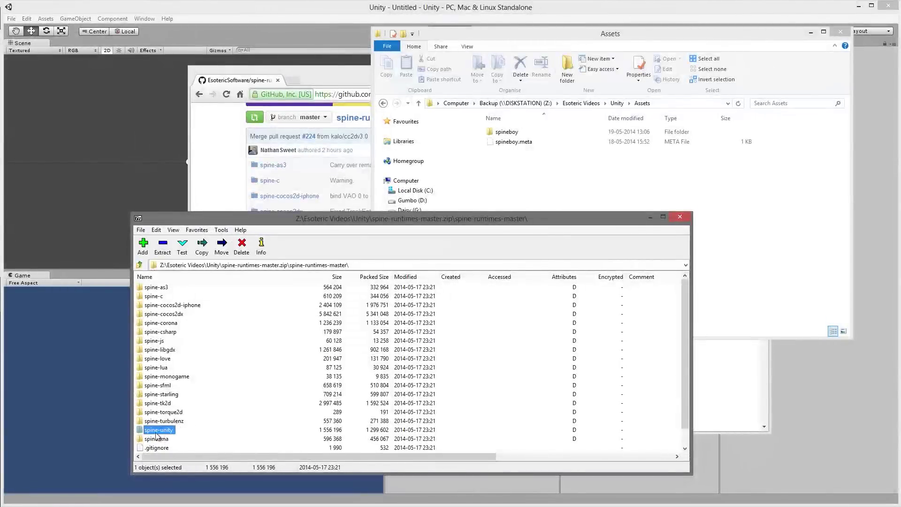
pyautogui.doubleClick(165, 431)
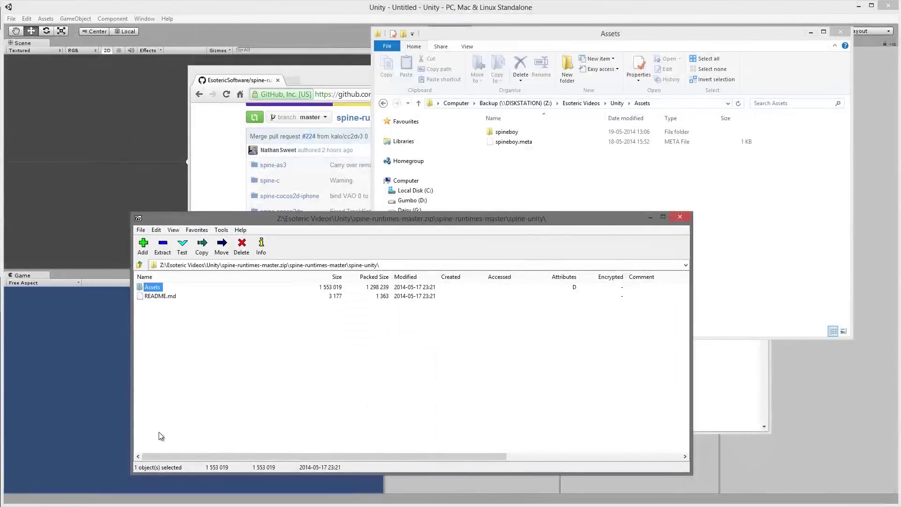
pyautogui.doubleClick(156, 288)
pyautogui.click(166, 297)
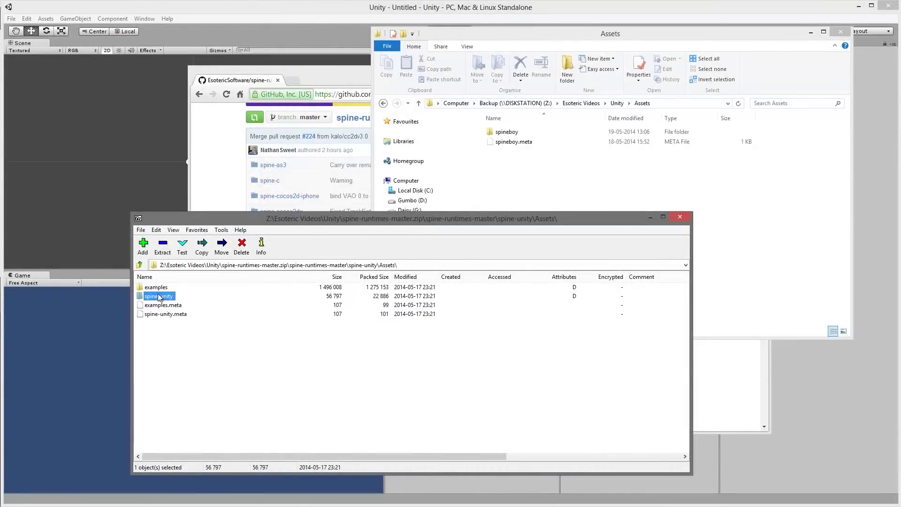
pyautogui.moveTo(154, 299); pyautogui.dragTo(530, 176)
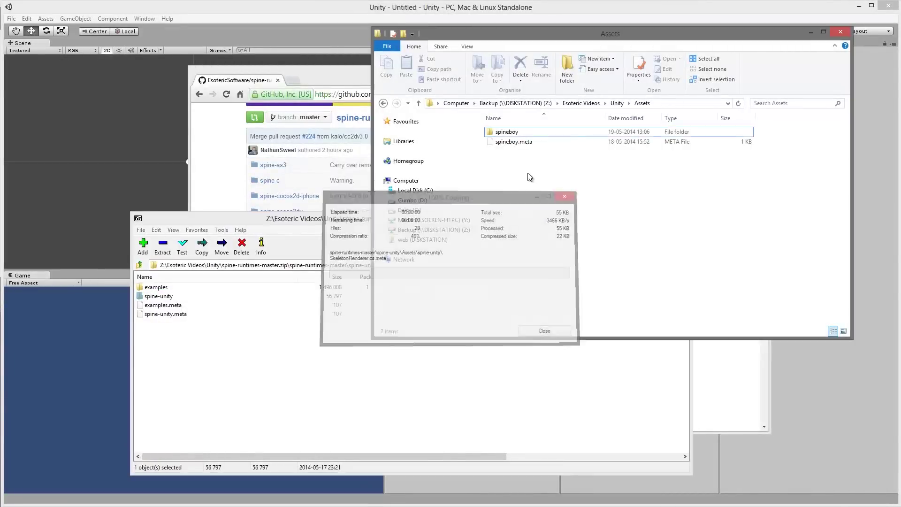
# Navigate the archive to the spine-csharp src folder.
pyautogui.click(140, 265)
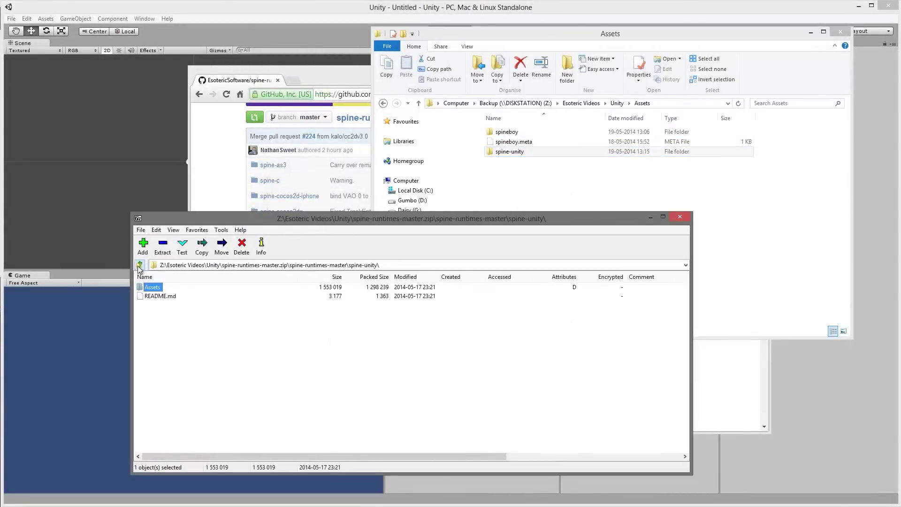
pyautogui.click(140, 266)
pyautogui.click(170, 333)
pyautogui.doubleClick(170, 333)
pyautogui.doubleClick(148, 306)
# Create a new folder named spine-csharp in Assets and open it.
pyautogui.click(520, 183)
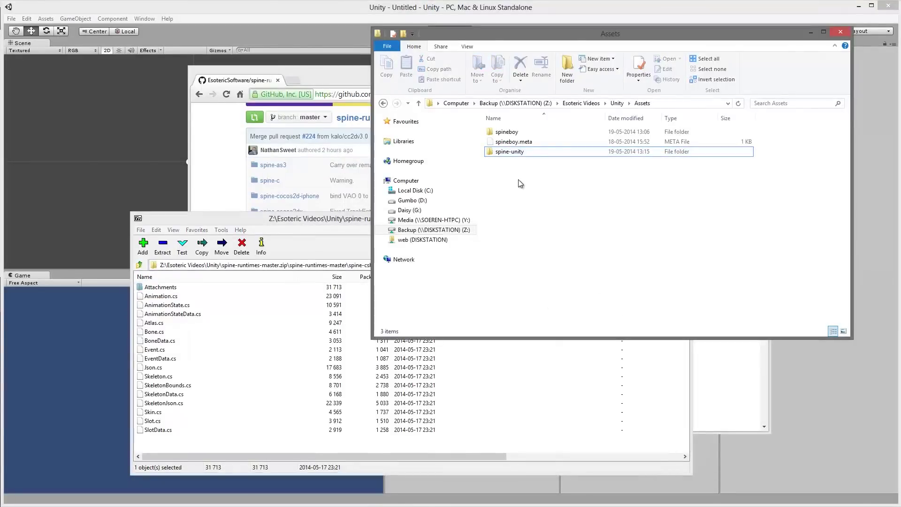
pyautogui.rightClick(520, 183)
pyautogui.moveTo(464, 303)
pyautogui.click(367, 303)
pyautogui.write('spine-csharp')
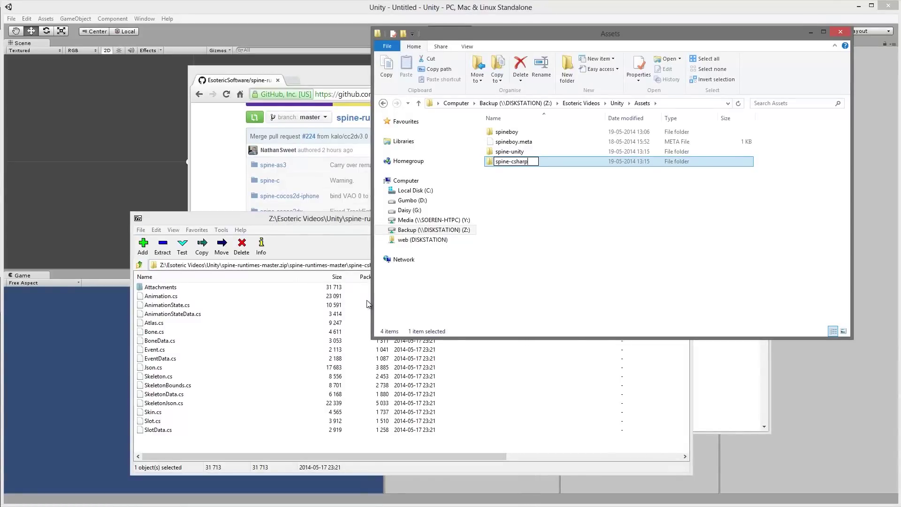
pyautogui.press('Return')
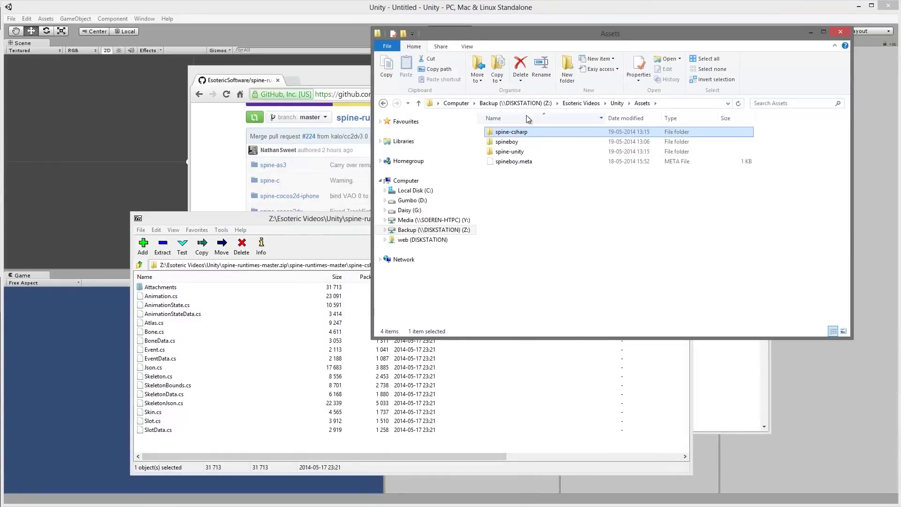
pyautogui.doubleClick(519, 133)
# Copy all spine-csharp source files into the new folder and return to Unity.
pyautogui.click(167, 289)
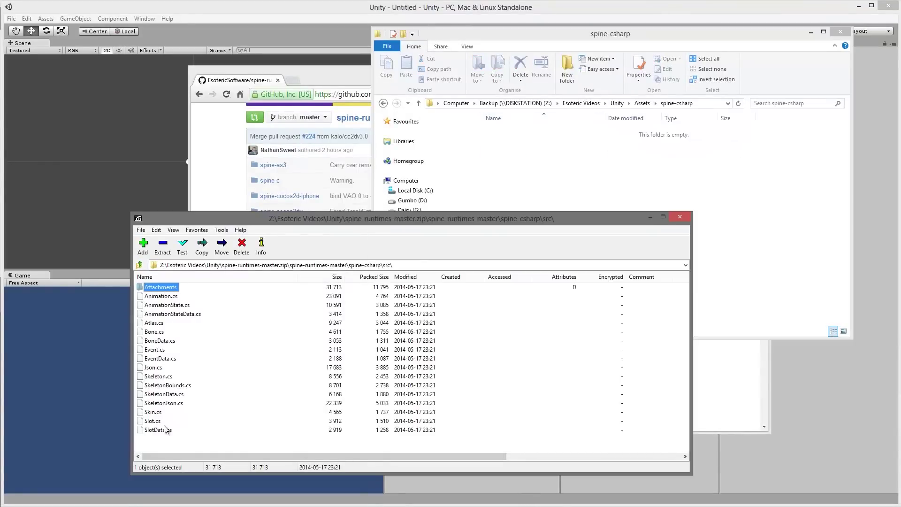
pyautogui.keyDown('shift'); pyautogui.click(160, 429); pyautogui.keyUp('shift')
pyautogui.moveTo(160, 295); pyautogui.dragTo(533, 155)
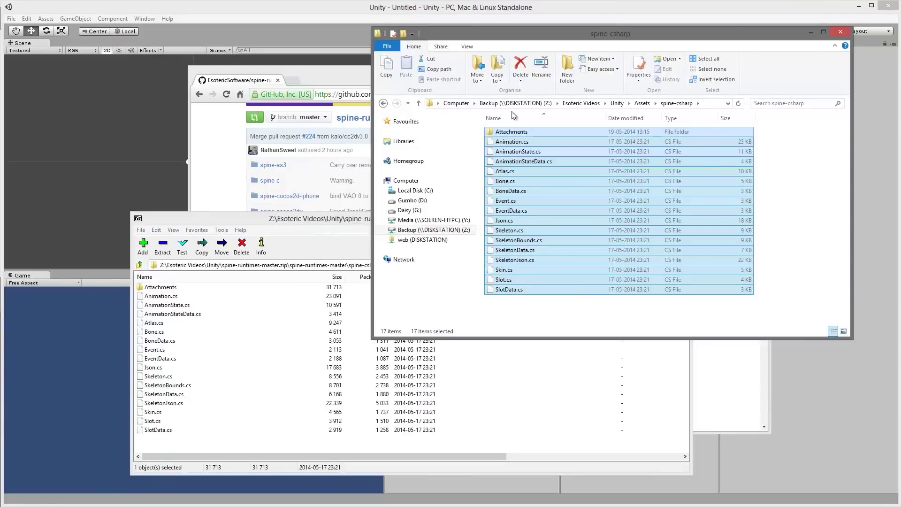
pyautogui.click(491, 8)
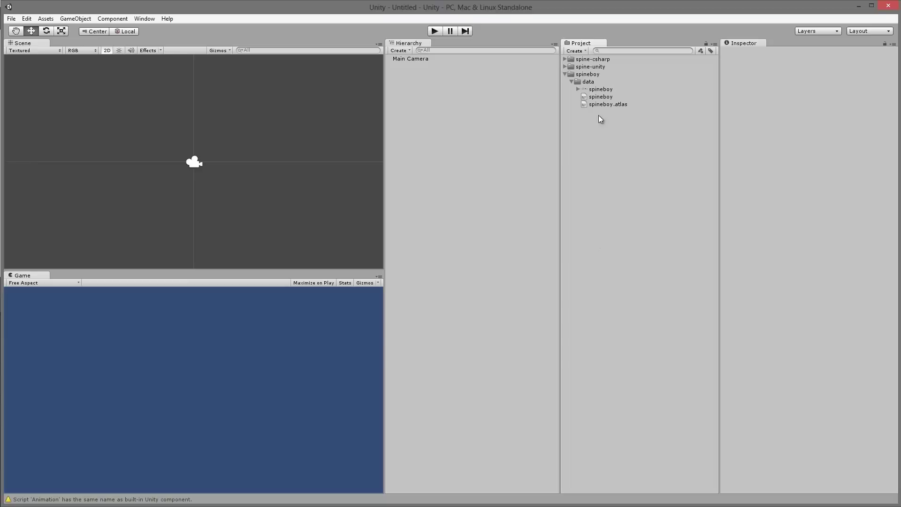
pyautogui.click(576, 50)
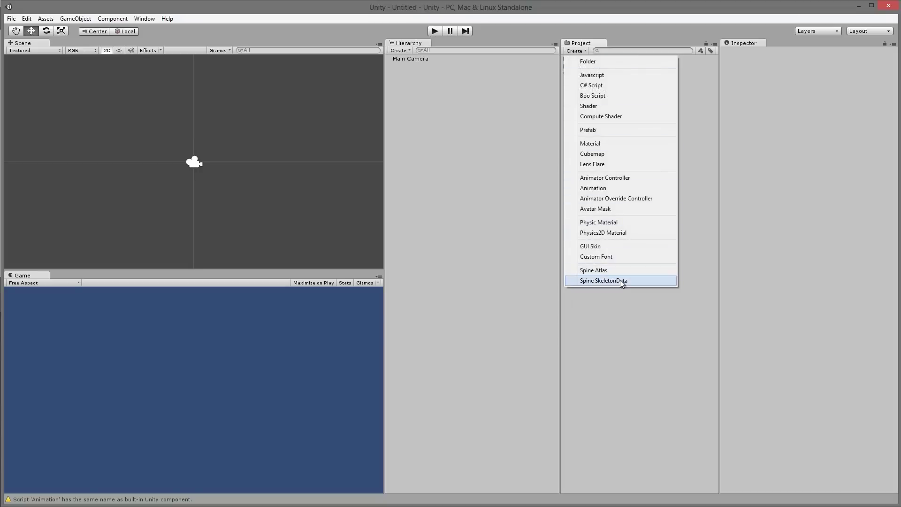
# Create a Spine Atlas and a Spine SkeletonData asset in the spineboy folder.
pyautogui.click(624, 334)
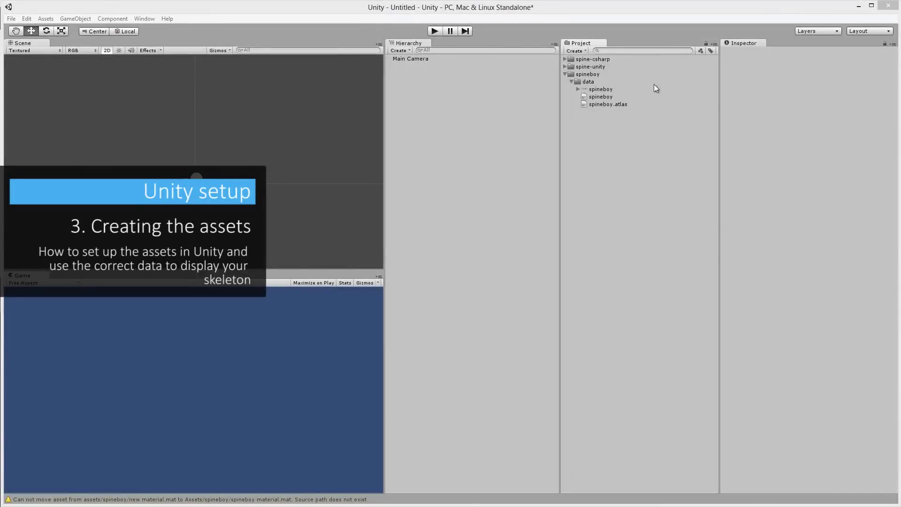
pyautogui.click(589, 74)
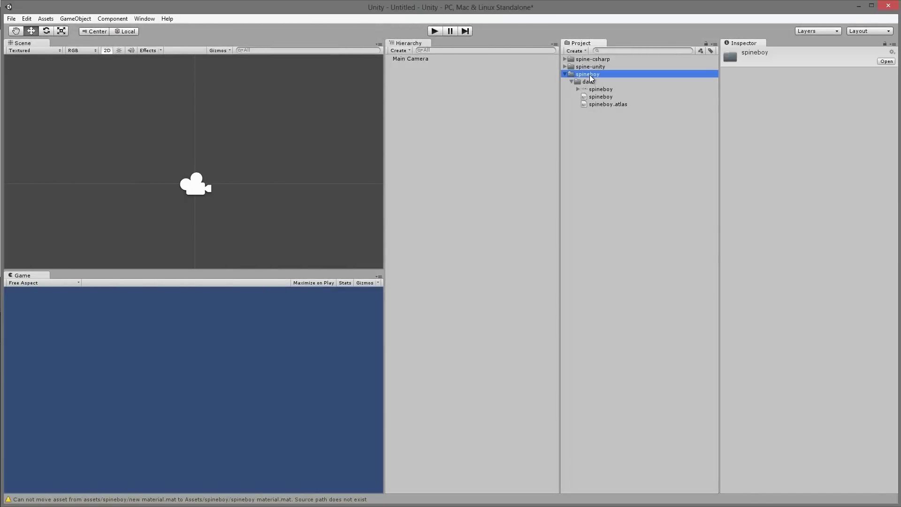
pyautogui.rightClick(590, 77)
pyautogui.moveTo(606, 80)
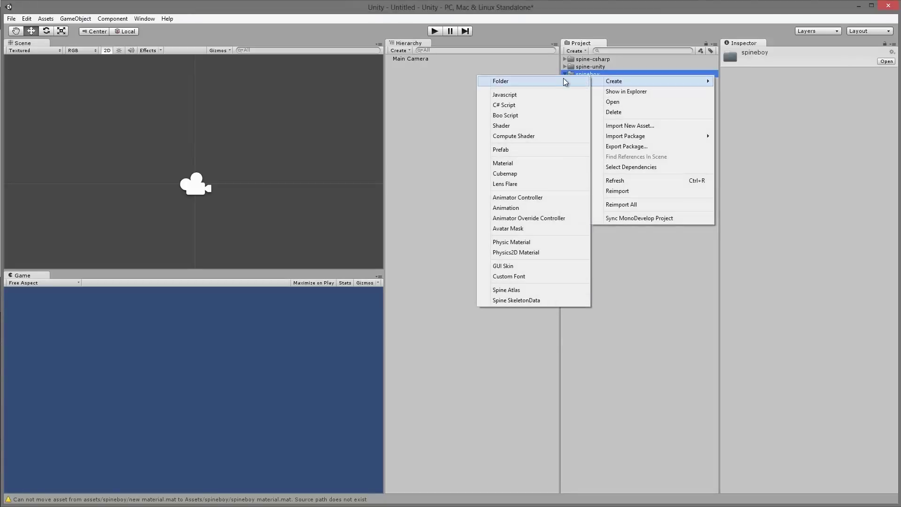
pyautogui.click(535, 289)
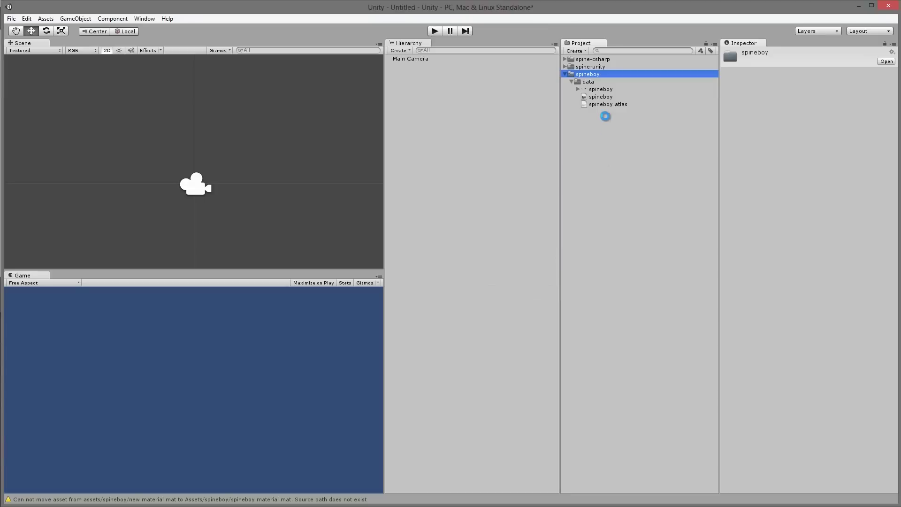
pyautogui.rightClick(595, 74)
pyautogui.moveTo(628, 77)
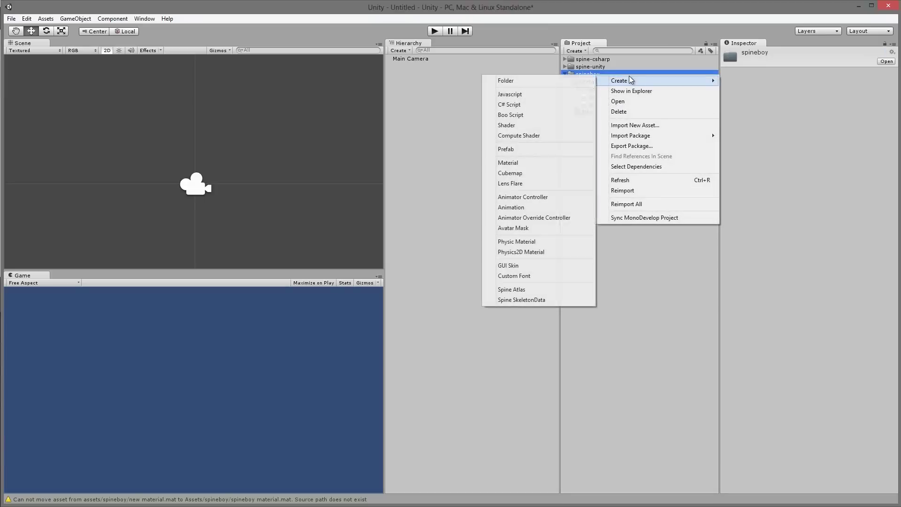
pyautogui.click(563, 301)
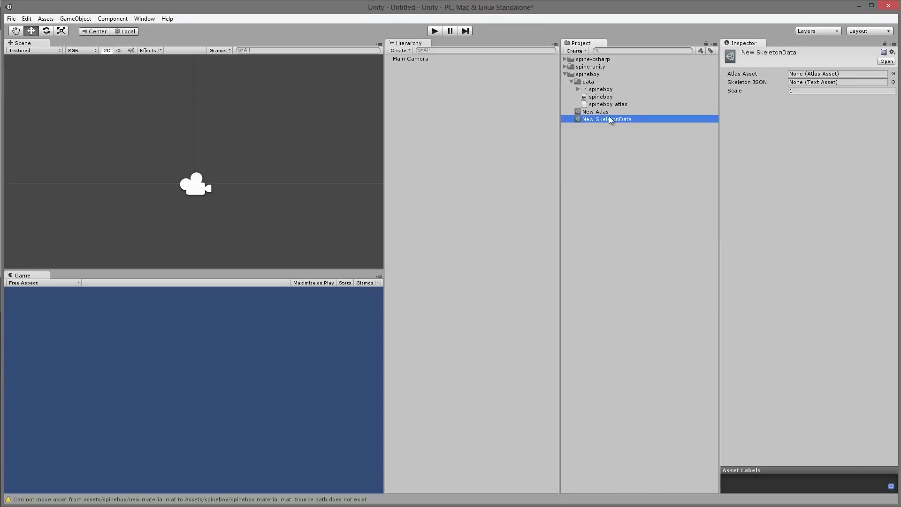
# Create a new Material in spineboy and set its shader to Spine/Skeleton.
pyautogui.rightClick(589, 75)
pyautogui.moveTo(629, 77)
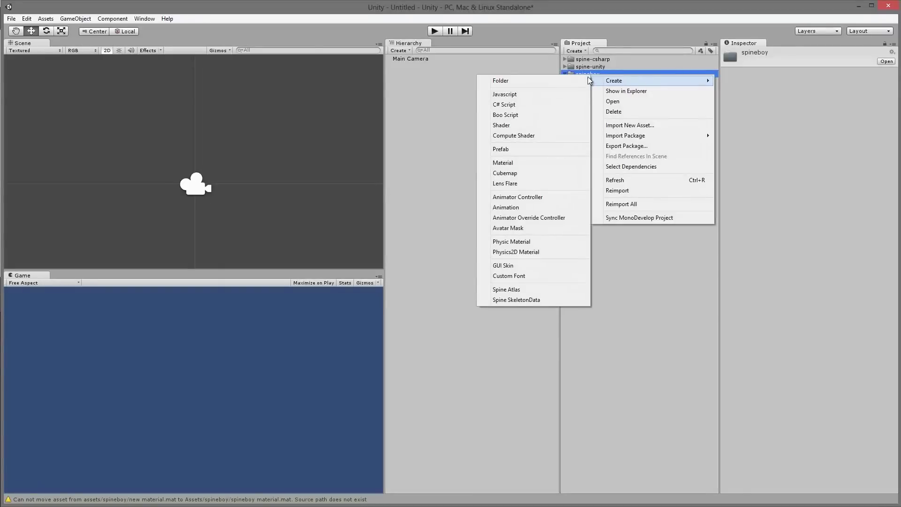
pyautogui.click(520, 163)
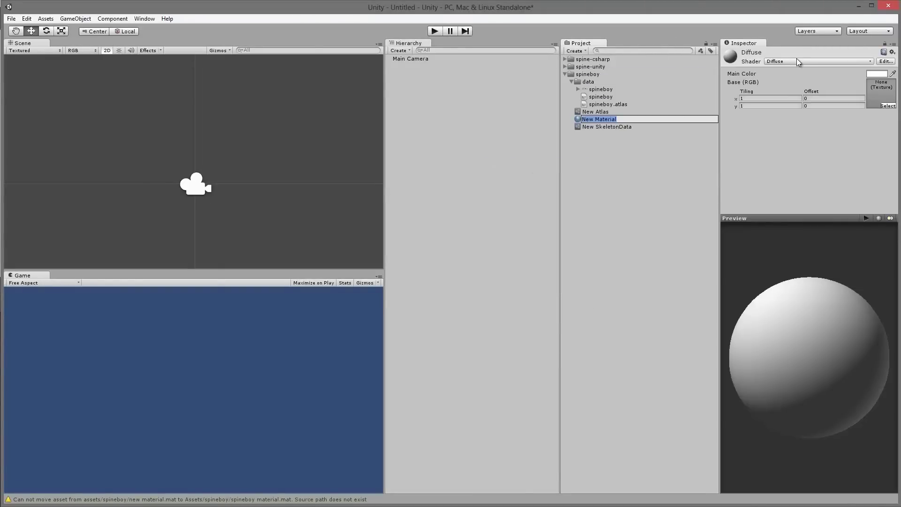
pyautogui.click(799, 62)
pyautogui.moveTo(807, 245)
pyautogui.click(746, 248)
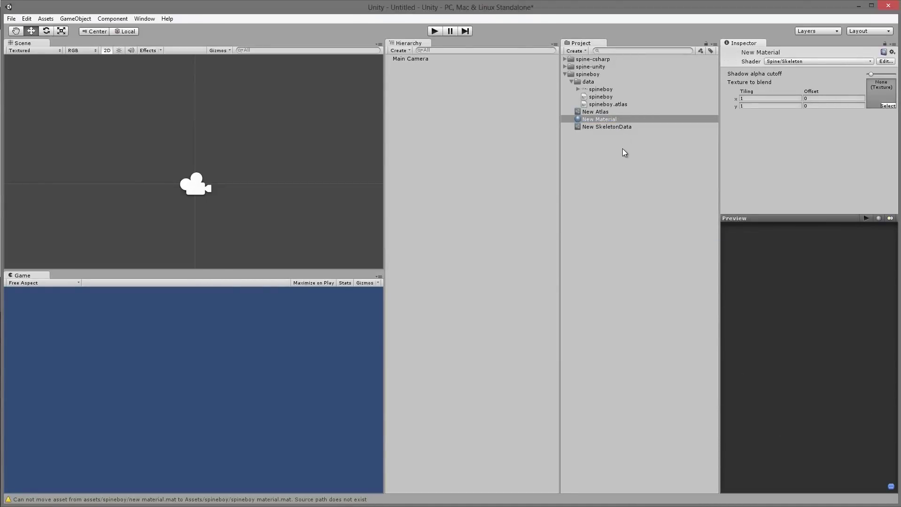
# Rename the new assets to 'spineboy atlas' and 'spineboy material'.
pyautogui.click(596, 112)
pyautogui.click(602, 113)
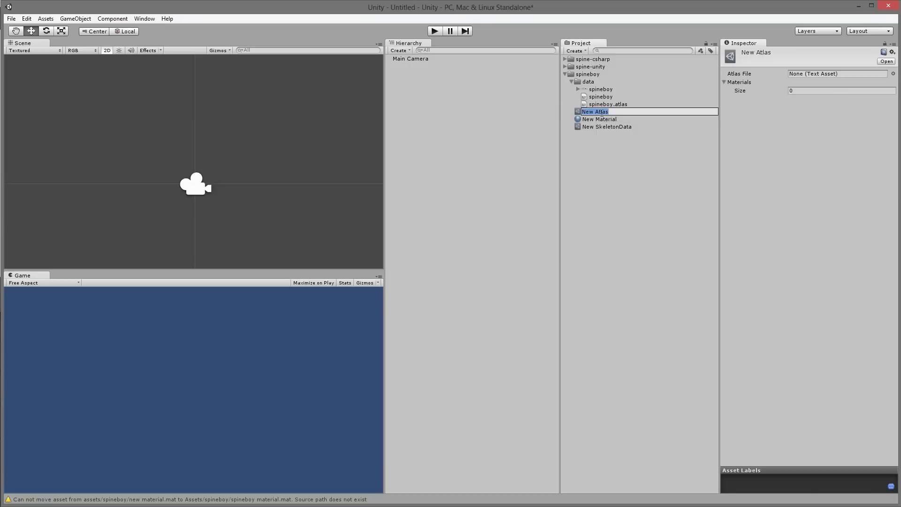
pyautogui.write('spineboy atlas')
pyautogui.press('Return')
pyautogui.click(601, 112)
pyautogui.click(601, 112)
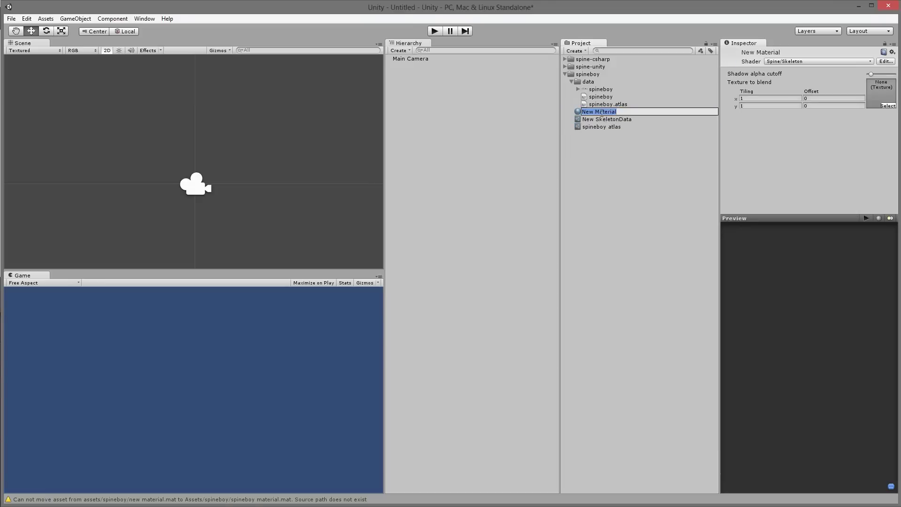
pyautogui.write('spineboy material')
pyautogui.press('Return')
# Rename New SkeletonData to 'spineboy data', correcting an initial typo.
pyautogui.click(617, 115)
pyautogui.click(617, 115)
pyautogui.write('speinboy ')
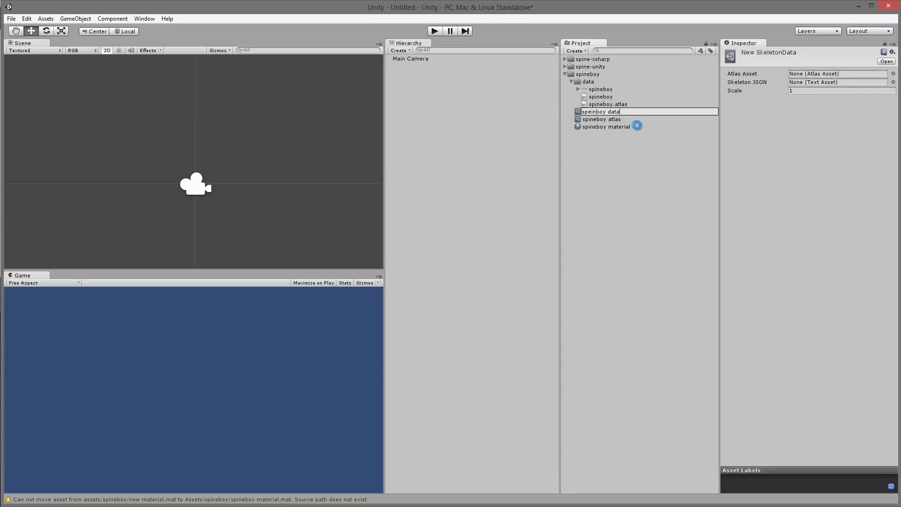
pyautogui.write('data')
pyautogui.press('Return')
pyautogui.press('F2')
pyautogui.write('spineboy data')
pyautogui.press('Return')
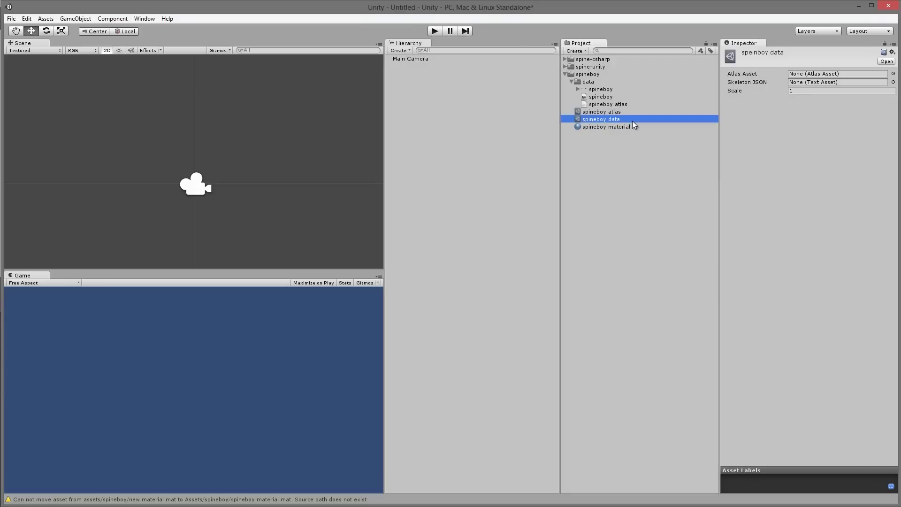
pyautogui.click(626, 158)
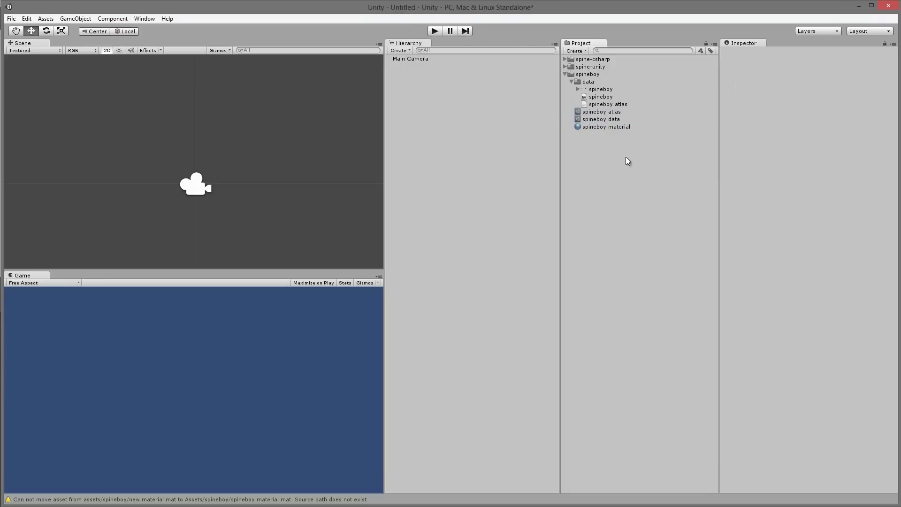
pyautogui.click(608, 126)
# Assign spineboy.atlas as the atlas file and spineboy material as the material of spineboy atlas.
pyautogui.moveTo(607, 127); pyautogui.dragTo(875, 92)
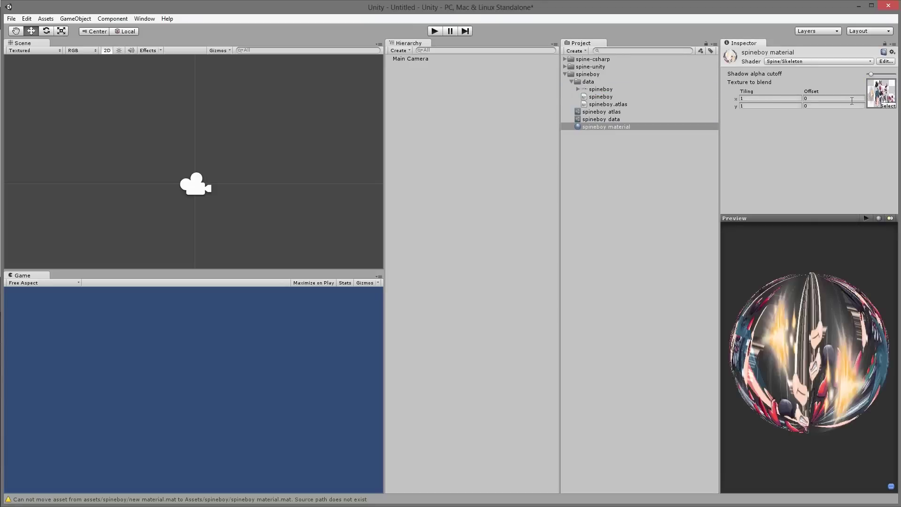
pyautogui.click(611, 121)
pyautogui.click(614, 113)
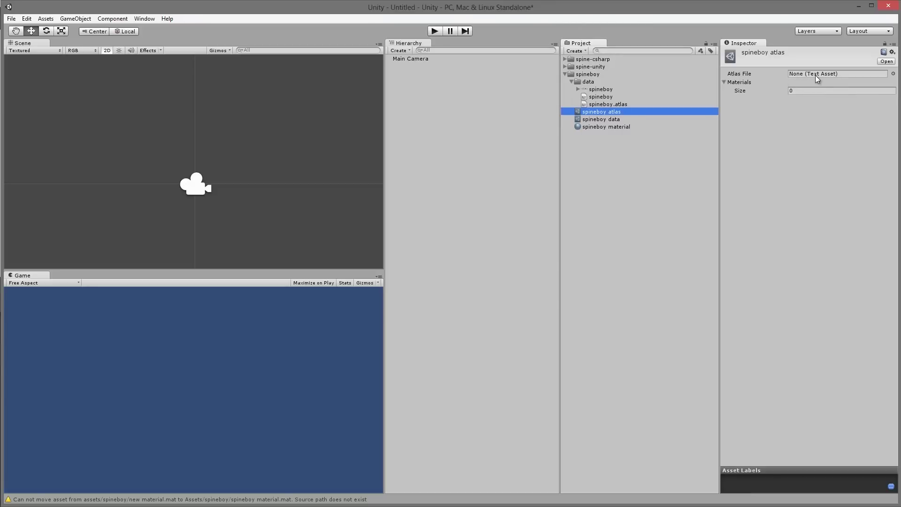
pyautogui.moveTo(601, 105); pyautogui.dragTo(825, 73)
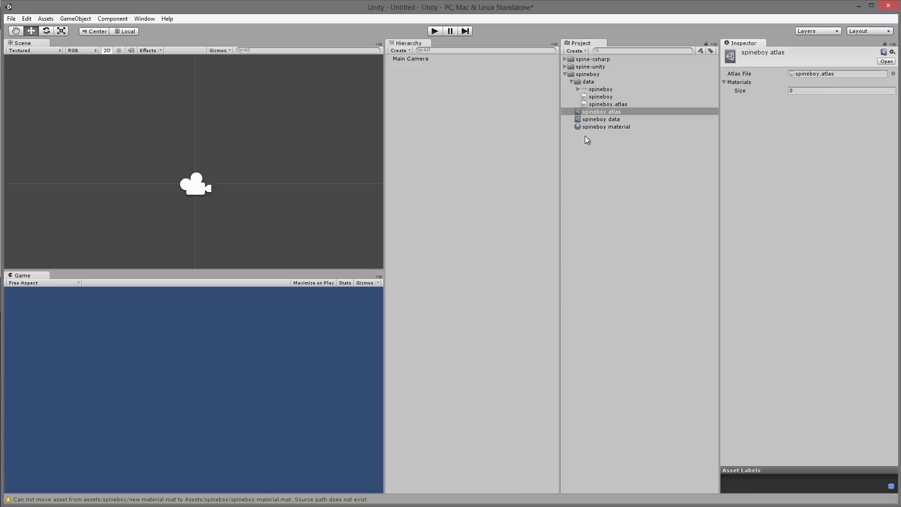
pyautogui.moveTo(593, 128); pyautogui.dragTo(738, 85)
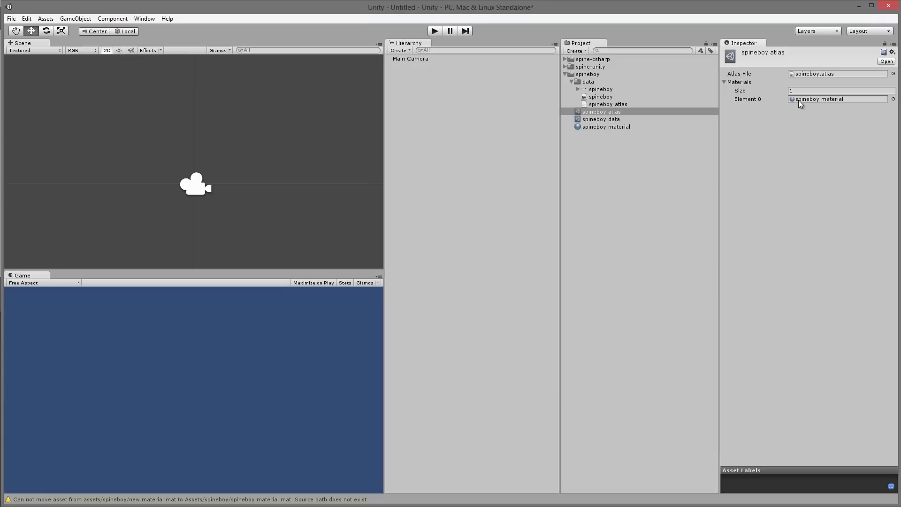
# Link spineboy atlas and the spineboy JSON to spineboy data and set scale 0.006.
pyautogui.click(618, 119)
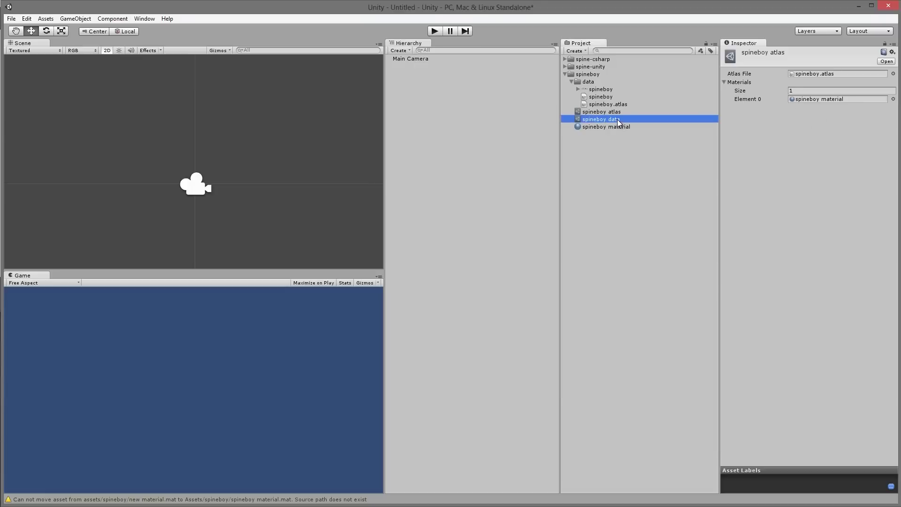
pyautogui.moveTo(610, 112); pyautogui.dragTo(843, 74)
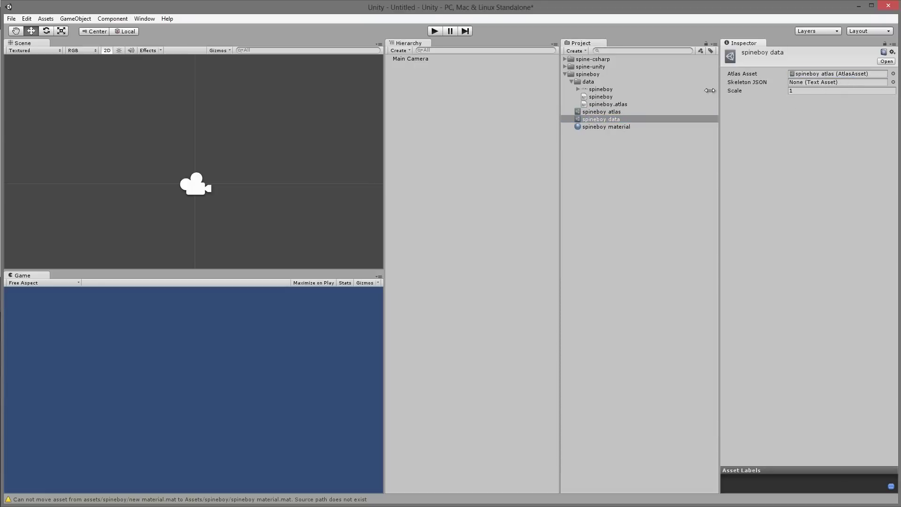
pyautogui.moveTo(592, 97); pyautogui.dragTo(818, 83)
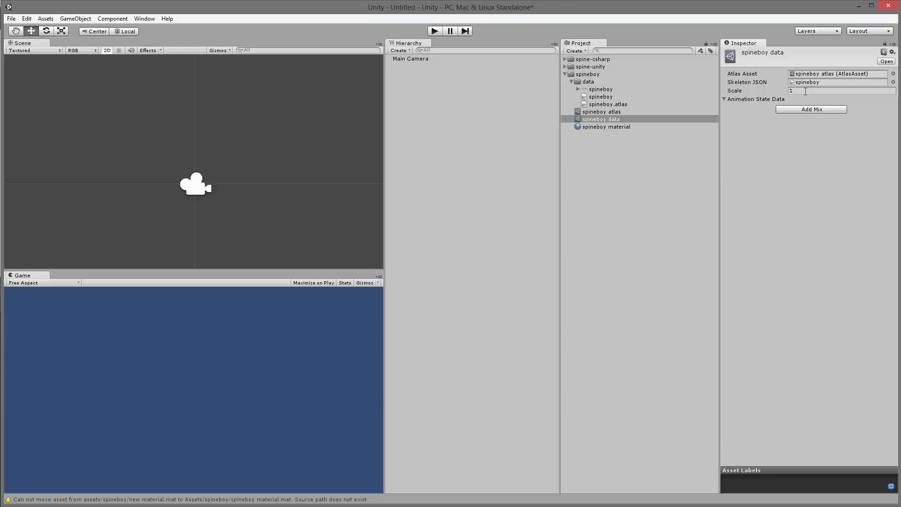
pyautogui.click(805, 91)
pyautogui.write('0.006')
pyautogui.click(620, 154)
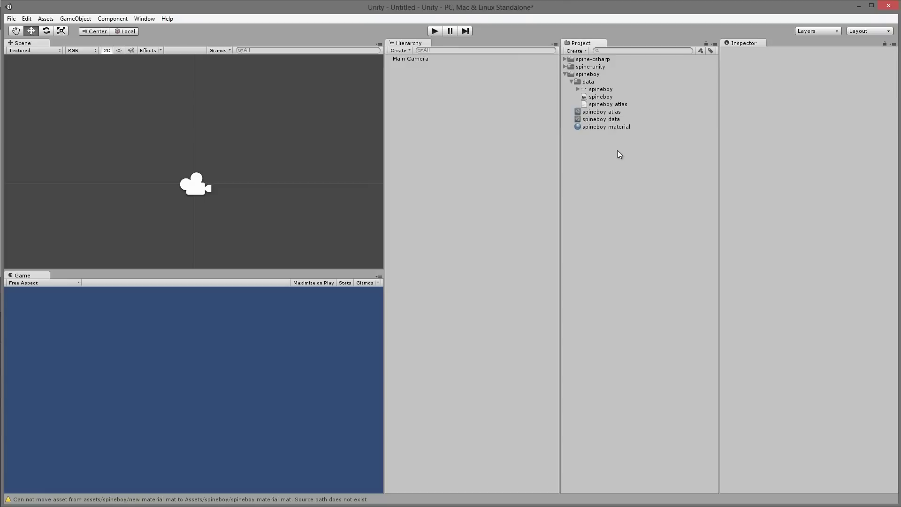
# Add a Spine SkeletonAnimation object and assign it the spineboy skeleton data.
pyautogui.click(407, 51)
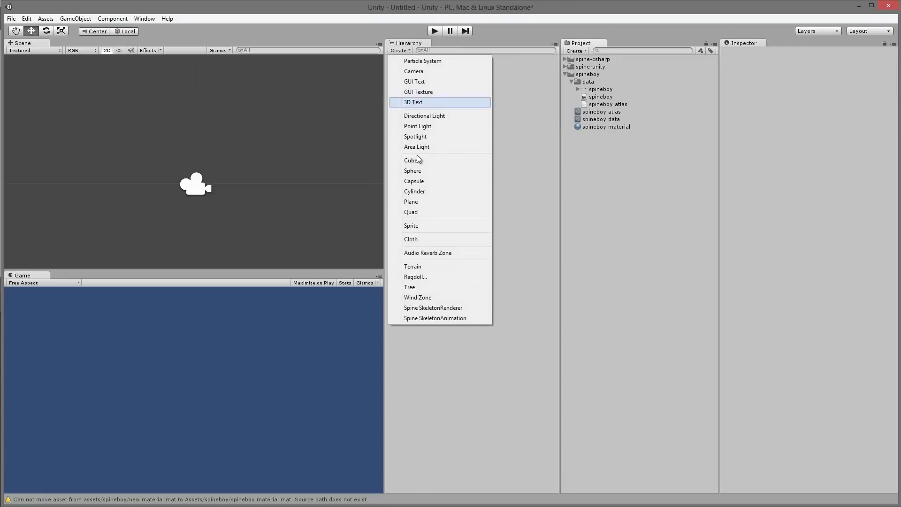
pyautogui.click(440, 320)
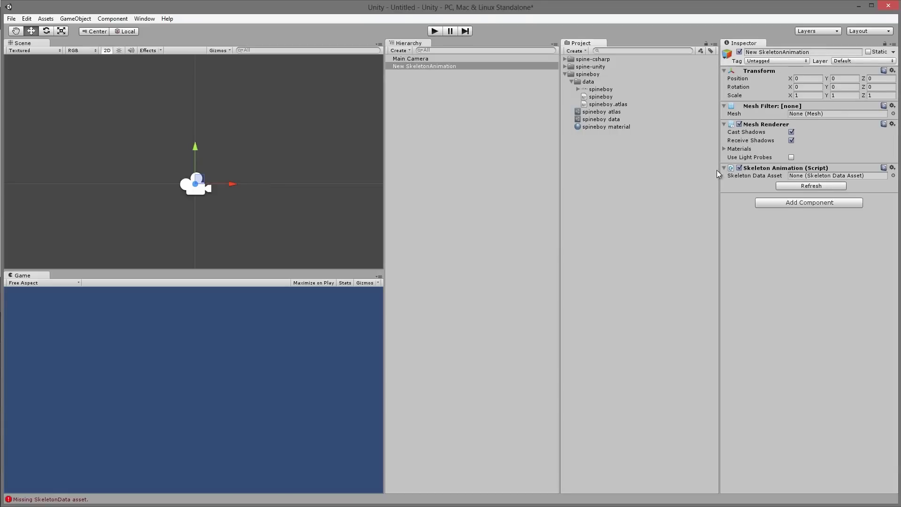
pyautogui.moveTo(597, 120); pyautogui.dragTo(817, 180)
pyautogui.moveTo(334, 173); pyautogui.dragTo(305, 163, button='middle')
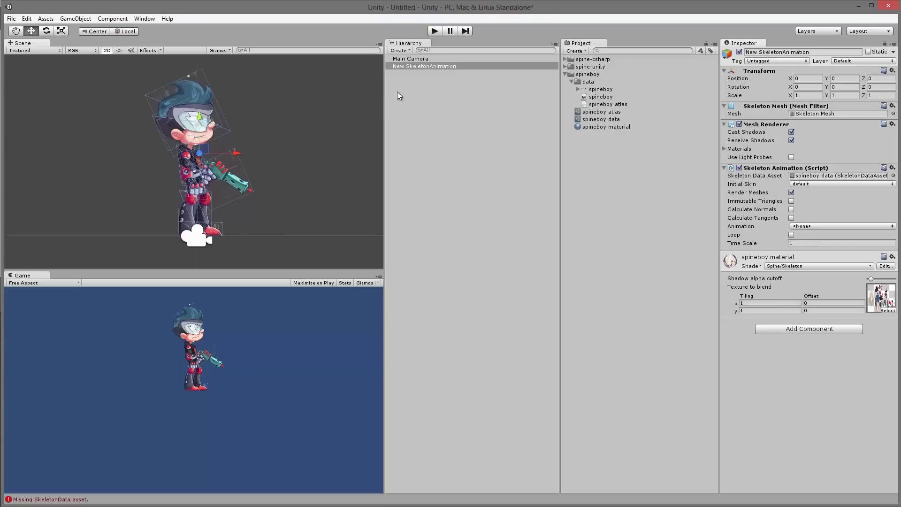
pyautogui.moveTo(302, 162); pyautogui.dragTo(265, 162, button='middle')
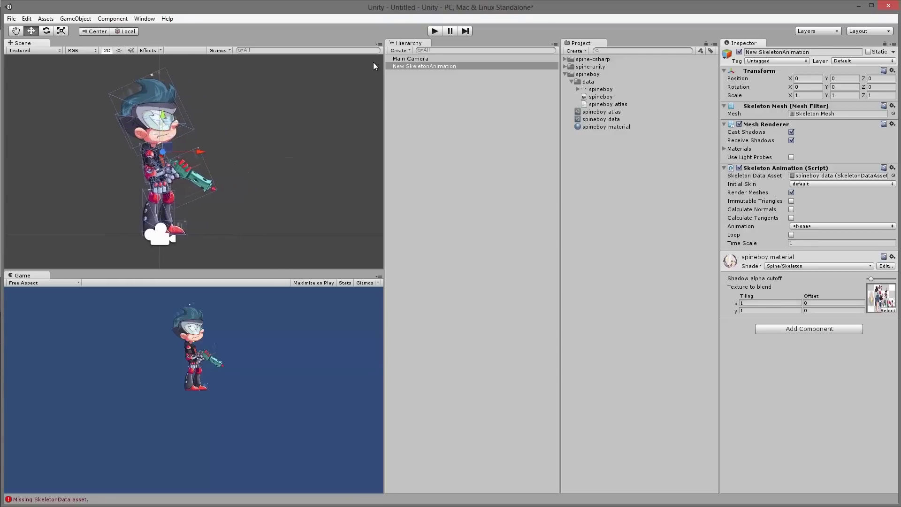
# Add a second spineboy SkeletonAnimation and move it right to X 3.015275.
pyautogui.click(400, 50)
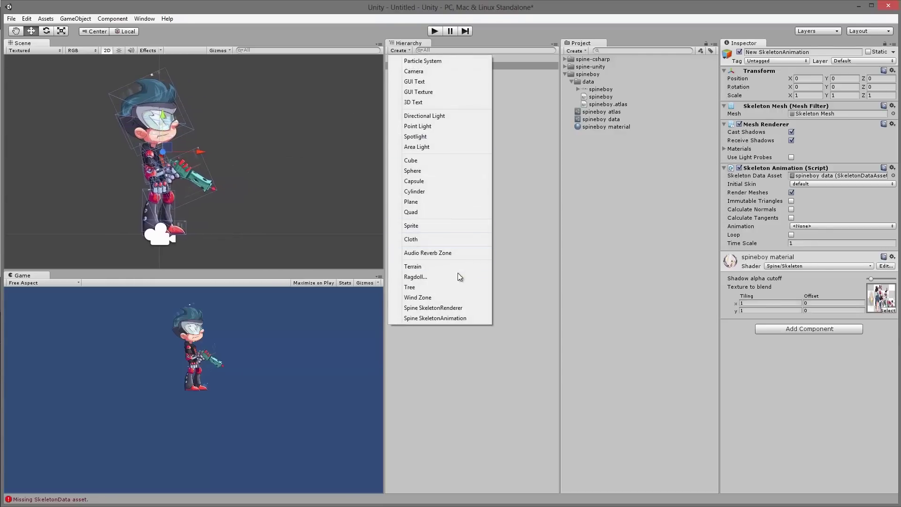
pyautogui.click(465, 319)
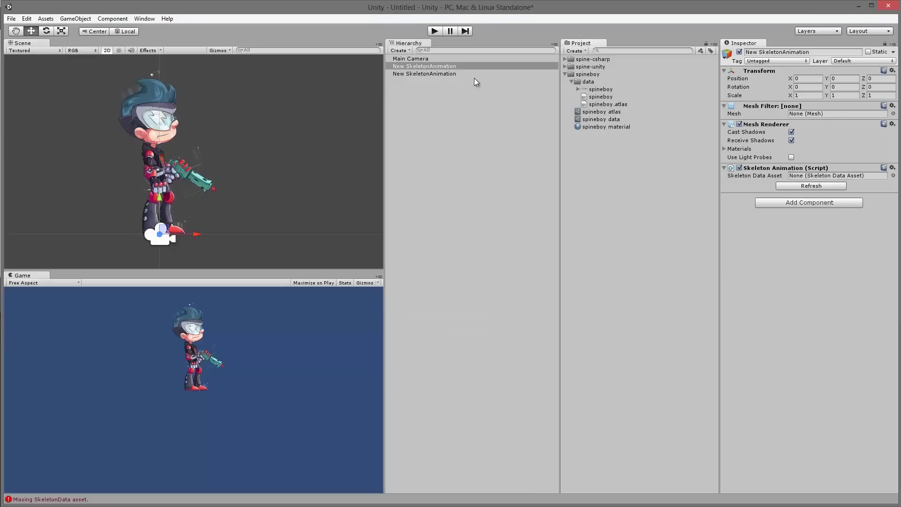
pyautogui.moveTo(600, 119); pyautogui.dragTo(834, 180)
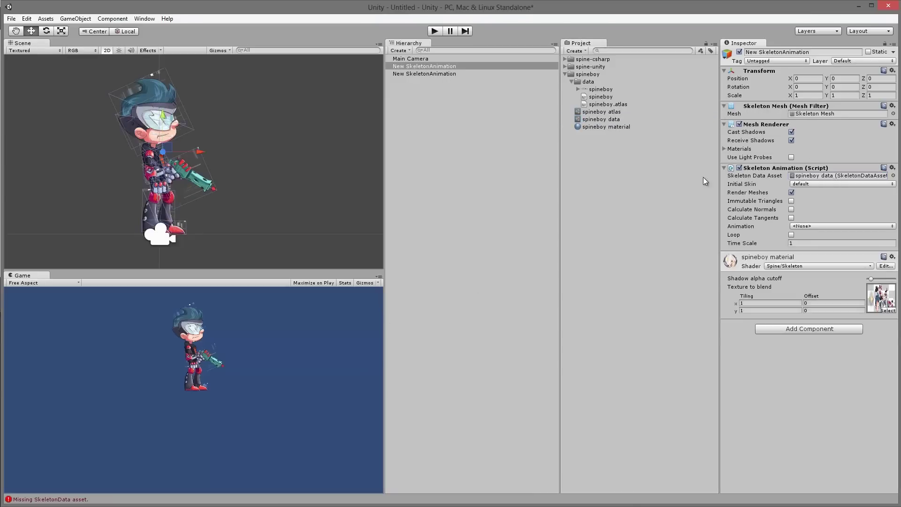
pyautogui.moveTo(199, 151); pyautogui.dragTo(323, 153)
# Set one skeleton's animation to run and the other's to walk.
pyautogui.click(826, 226)
pyautogui.click(822, 287)
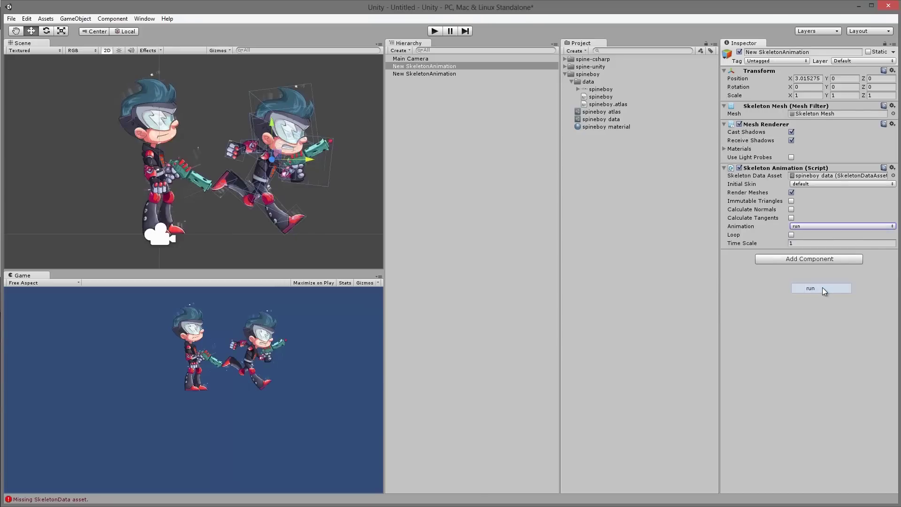
pyautogui.click(432, 73)
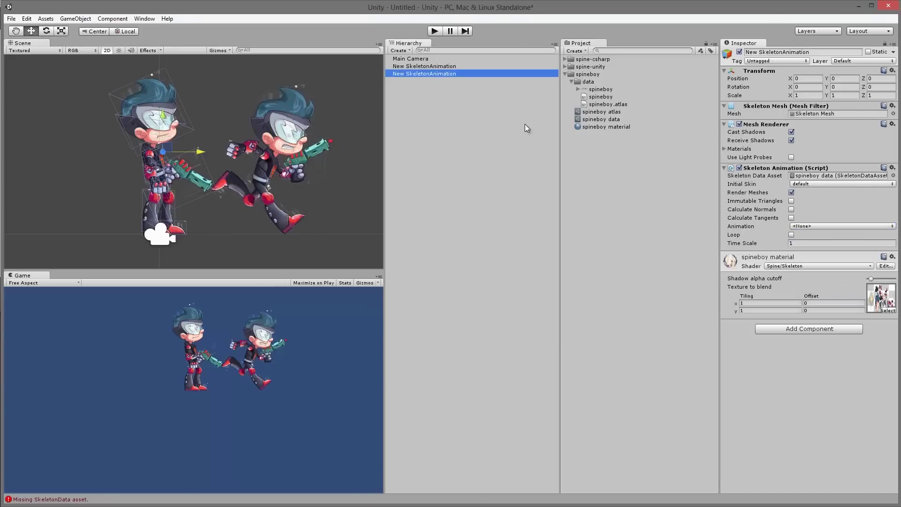
pyautogui.click(817, 226)
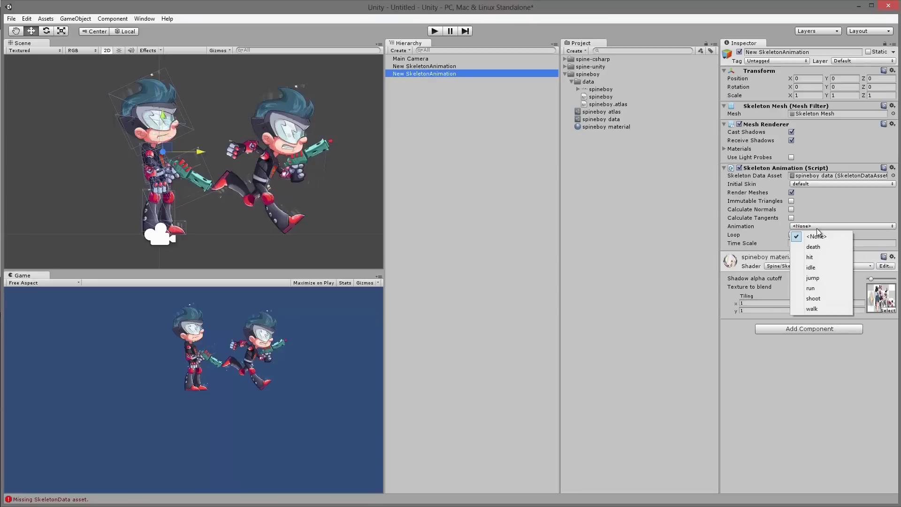
pyautogui.click(815, 308)
# Preview both animations in Play mode, enabling Loop on the run skeleton.
pyautogui.click(434, 30)
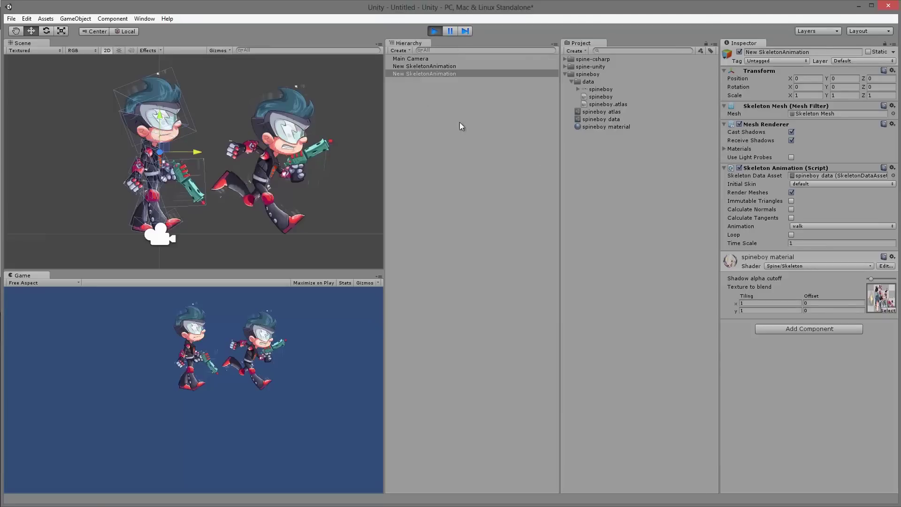
pyautogui.click(435, 31)
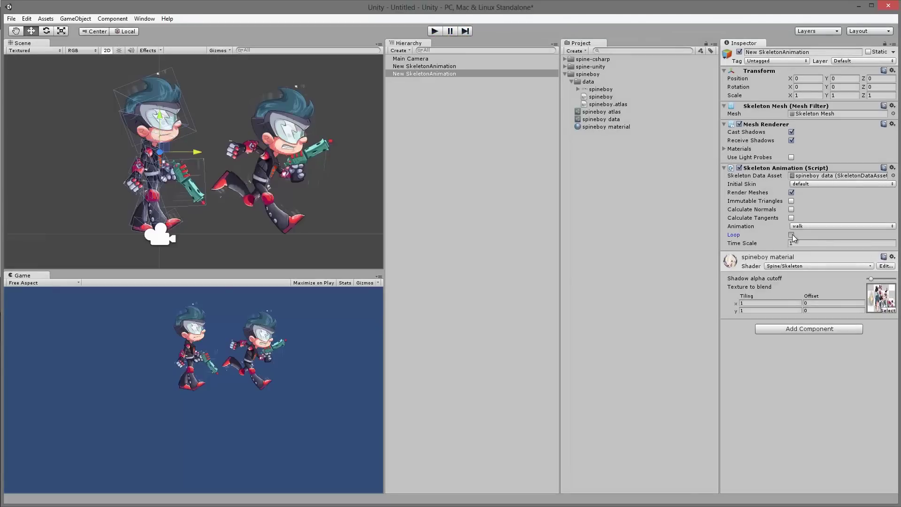
pyautogui.click(443, 66)
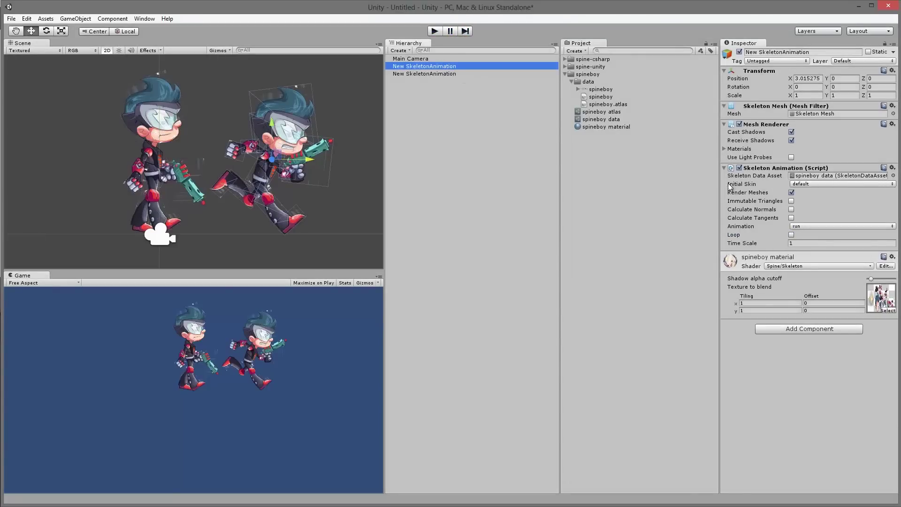
pyautogui.click(791, 235)
pyautogui.click(435, 31)
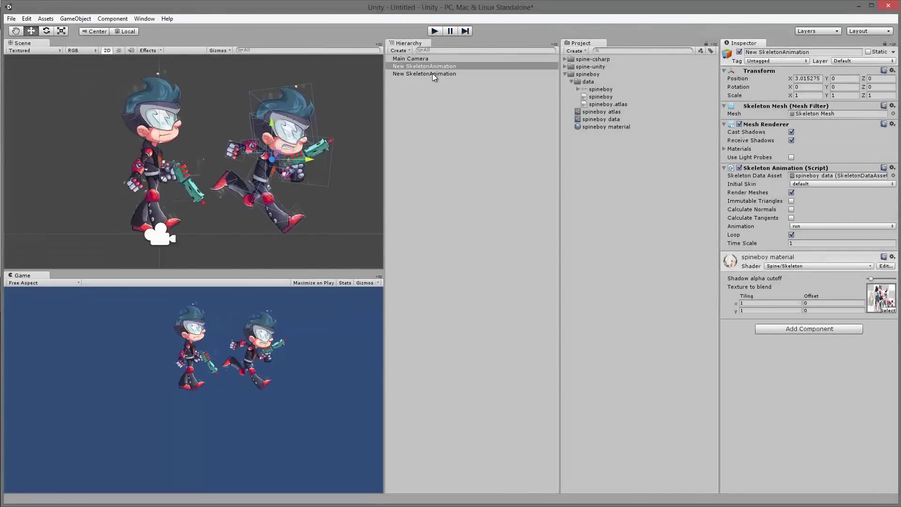
# Delete the run skeleton, leaving only the walking spineboy selected.
pyautogui.click(430, 74)
pyautogui.click(432, 66)
pyautogui.press('Delete')
pyautogui.click(431, 67)
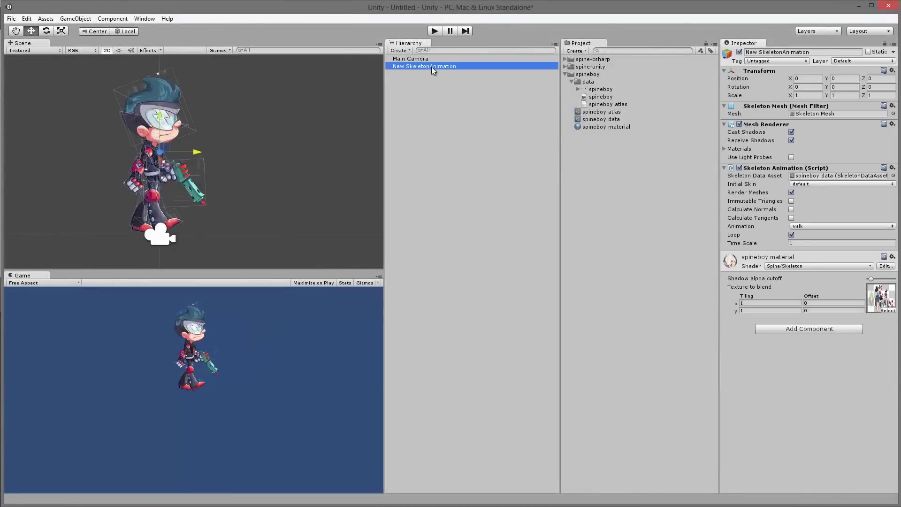
# Rename the skeleton object to 'spineboy', then review the spineboy data and atlas assets.
pyautogui.click(432, 67)
pyautogui.write('spineboy')
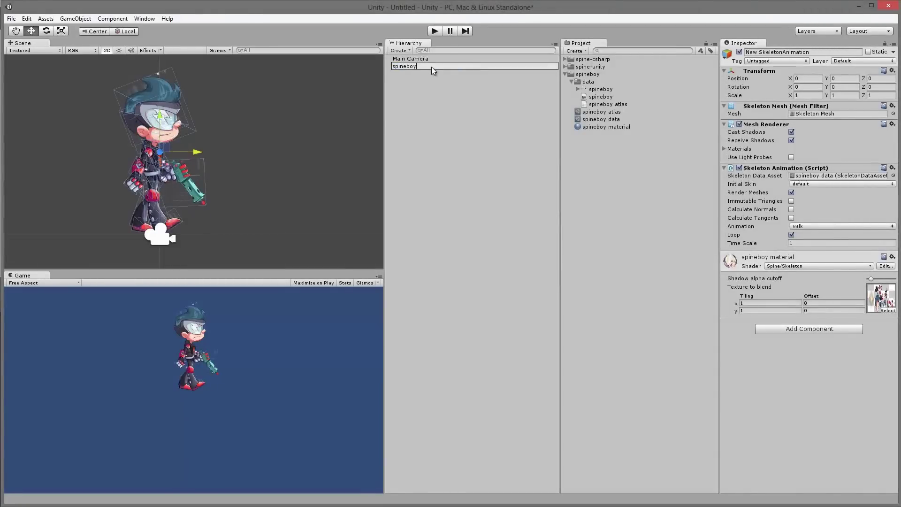
pyautogui.press('Return')
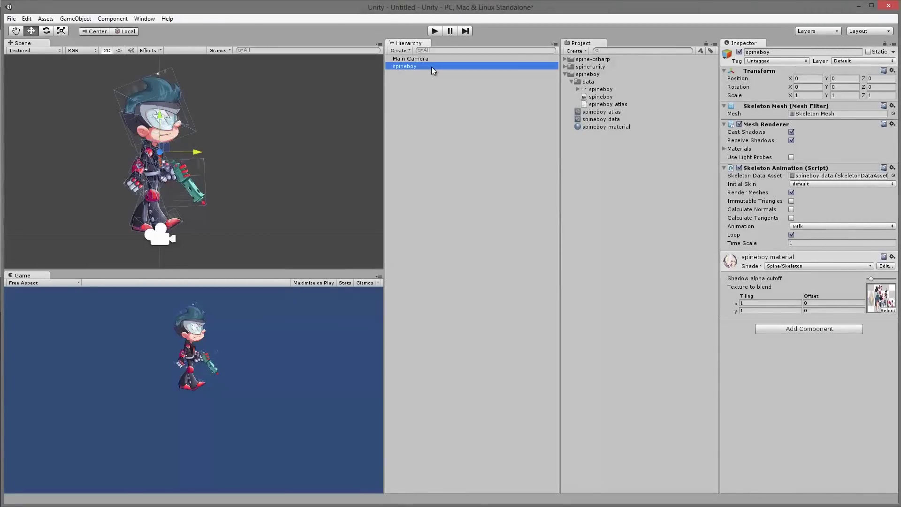
pyautogui.click(612, 118)
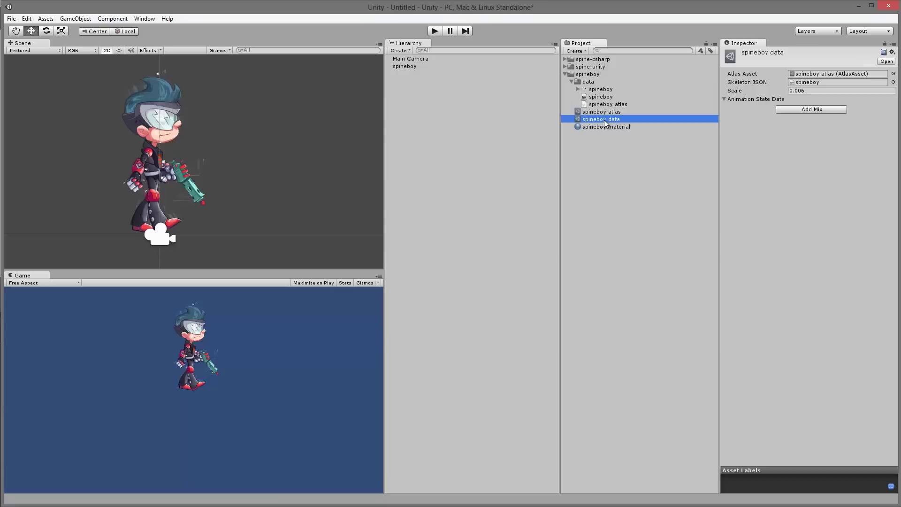
pyautogui.click(612, 113)
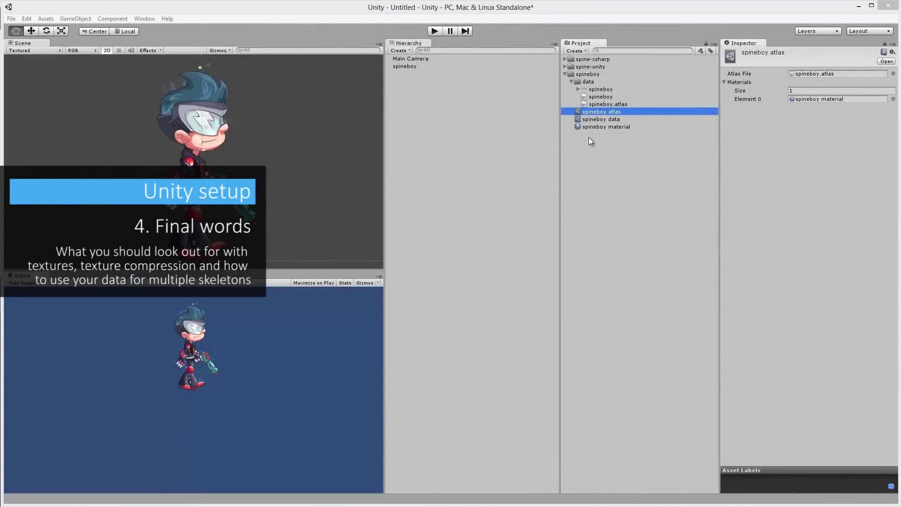
pyautogui.scroll(5, 281, 124)
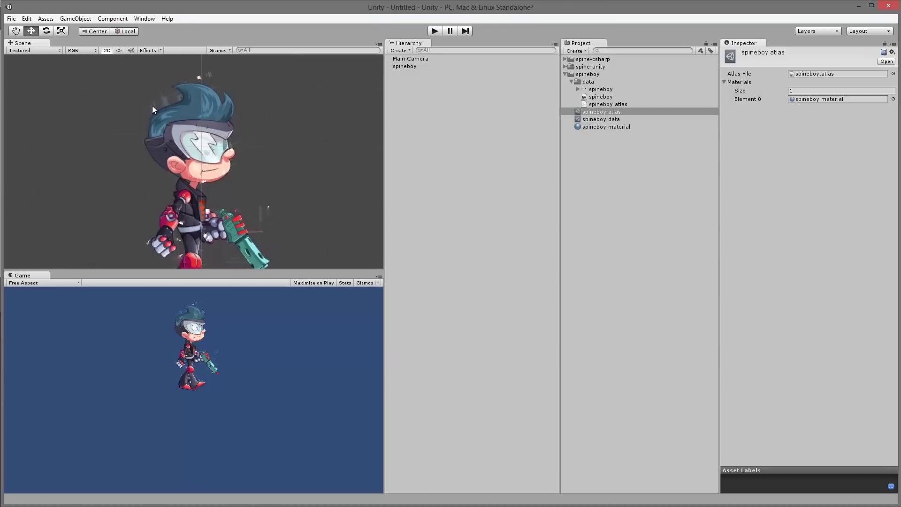
pyautogui.keyDown('alt'); pyautogui.moveTo(271, 170); pyautogui.dragTo(268, 137); pyautogui.keyUp('alt')
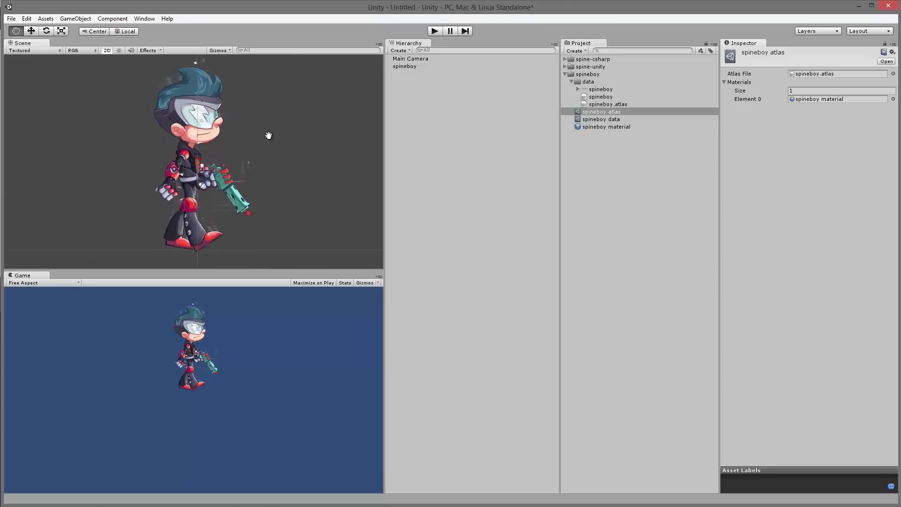
pyautogui.click(601, 89)
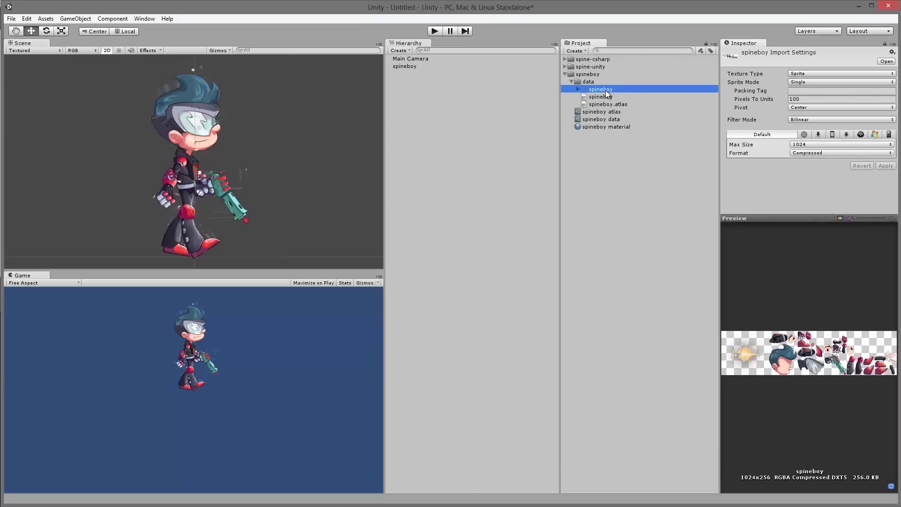
# Change the spineboy texture type from Sprite to Texture, apply it, and view iPhone settings.
pyautogui.click(816, 74)
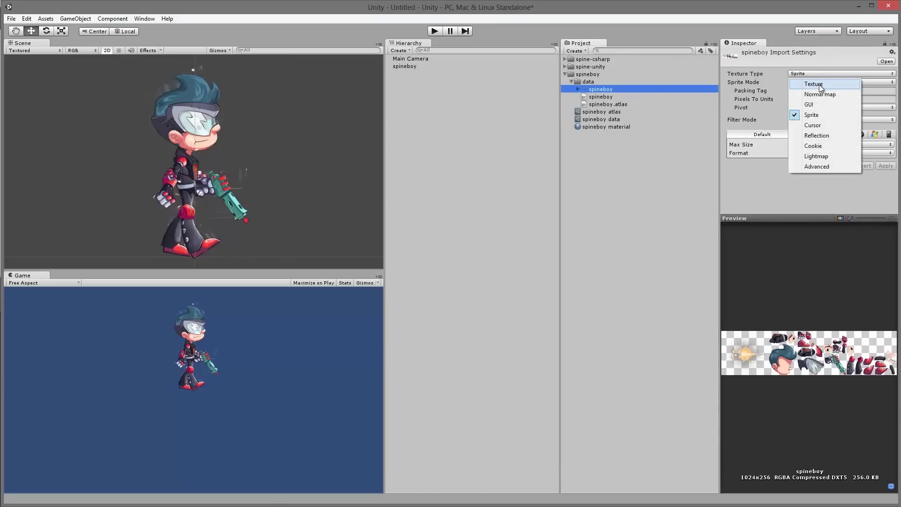
pyautogui.click(821, 88)
pyautogui.click(881, 167)
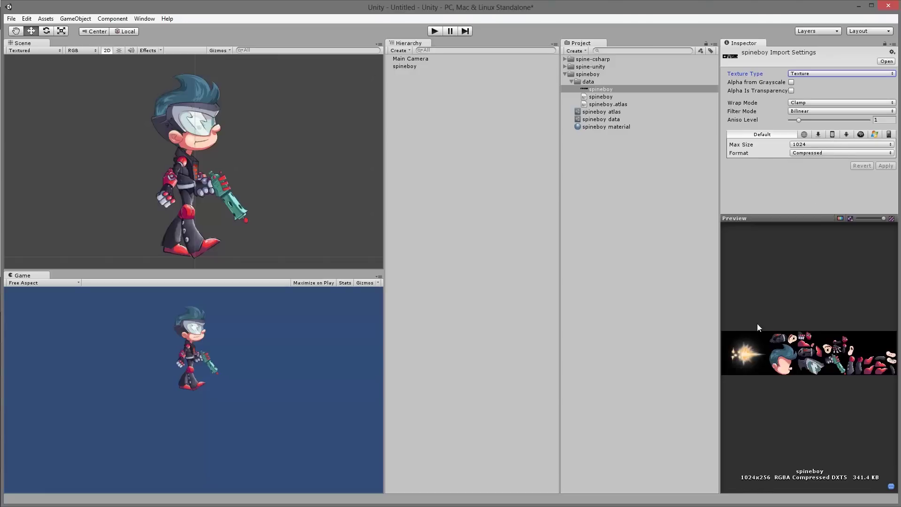
pyautogui.click(832, 135)
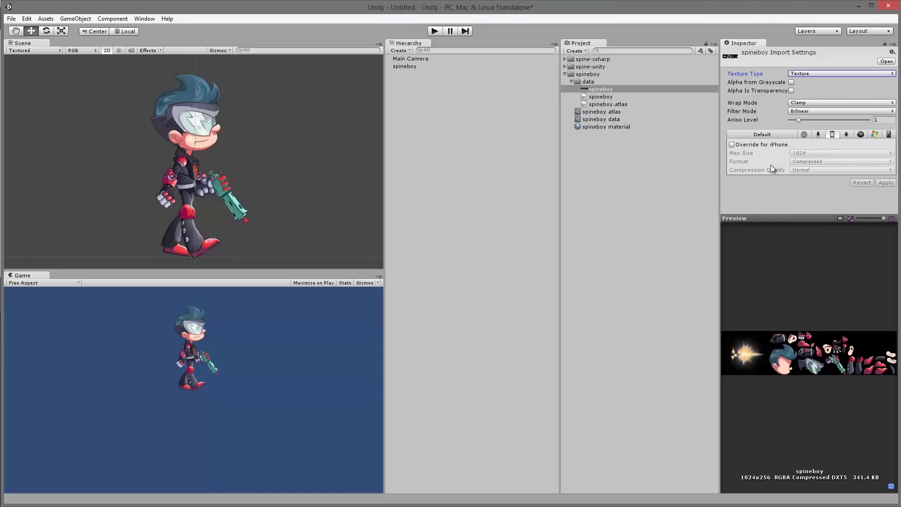
# Try an iPhone override with Truecolor format, then turn the override back off.
pyautogui.click(732, 145)
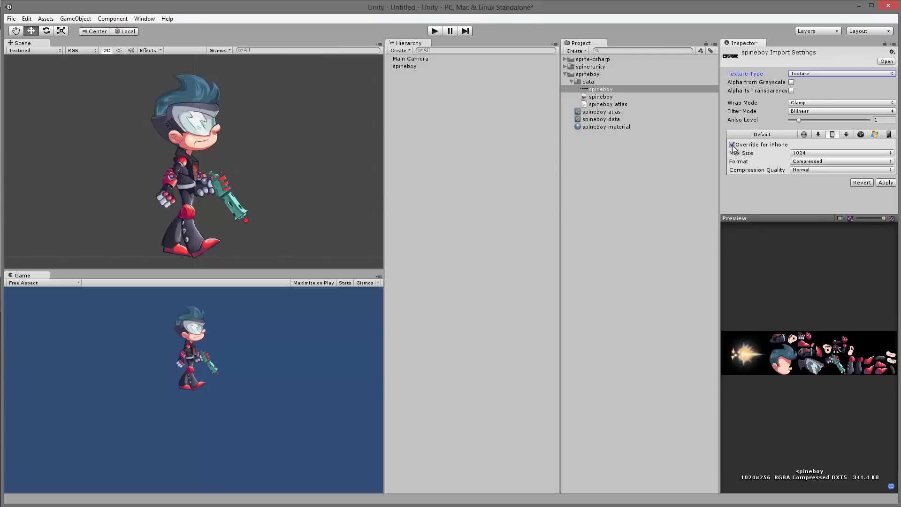
pyautogui.click(820, 162)
pyautogui.click(823, 193)
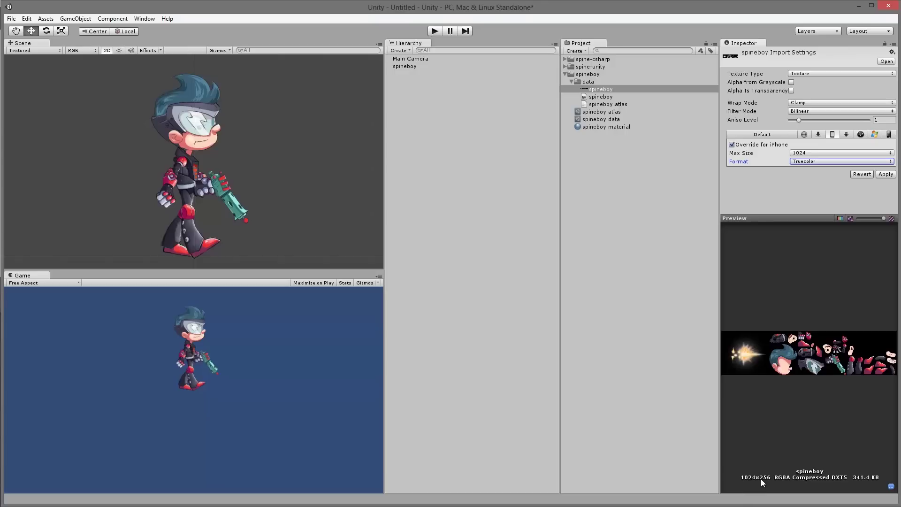
pyautogui.click(732, 145)
# Set the Default platform format to Truecolor and apply the change.
pyautogui.click(768, 134)
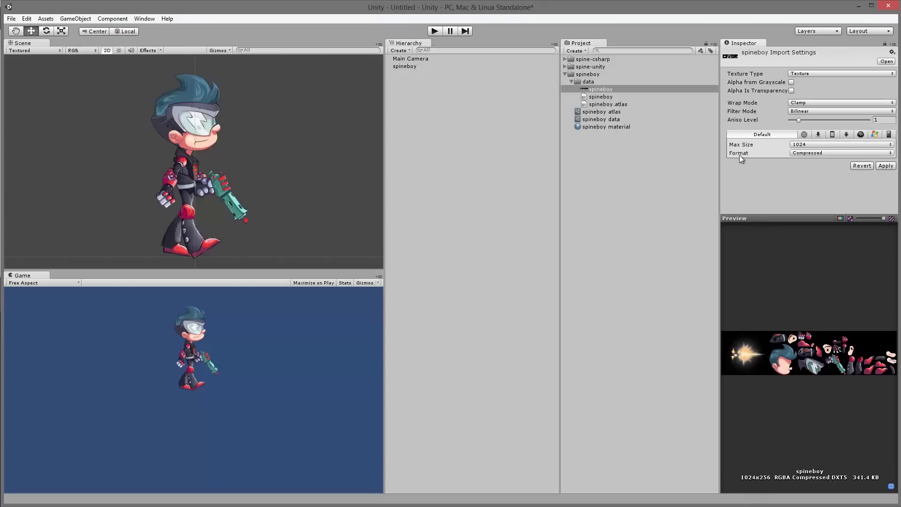
pyautogui.click(825, 154)
pyautogui.click(823, 184)
pyautogui.click(886, 166)
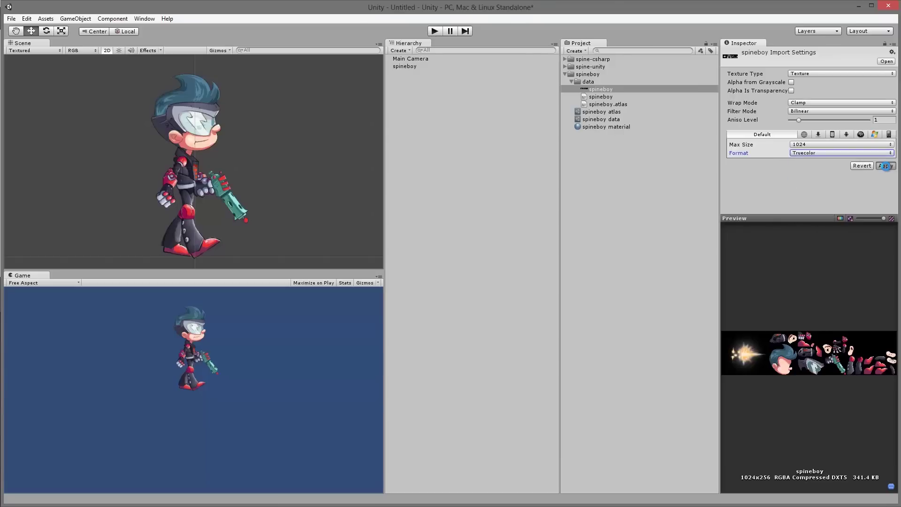